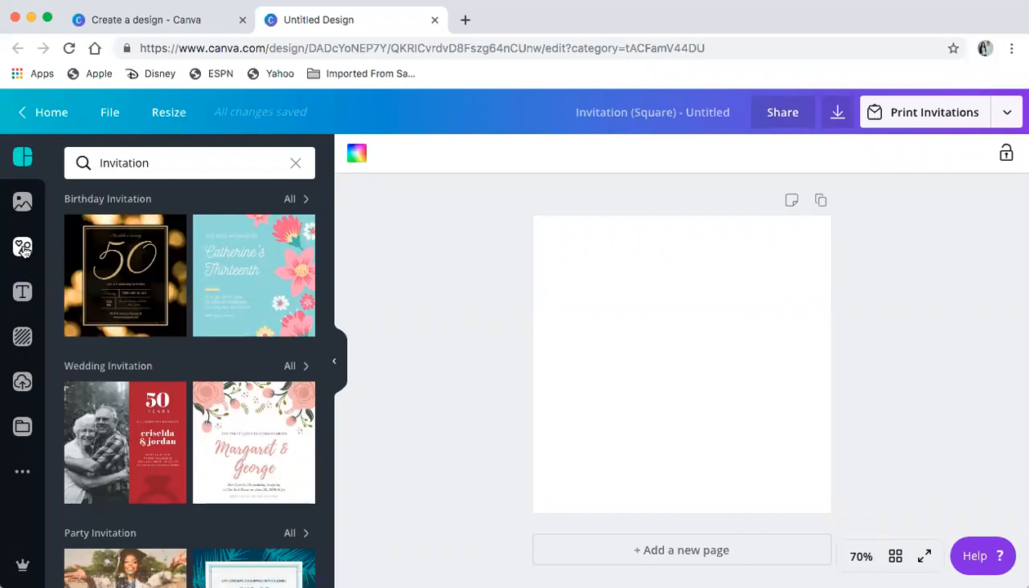
Open the Elements library and search for 'brush stoke'
click(24, 249)
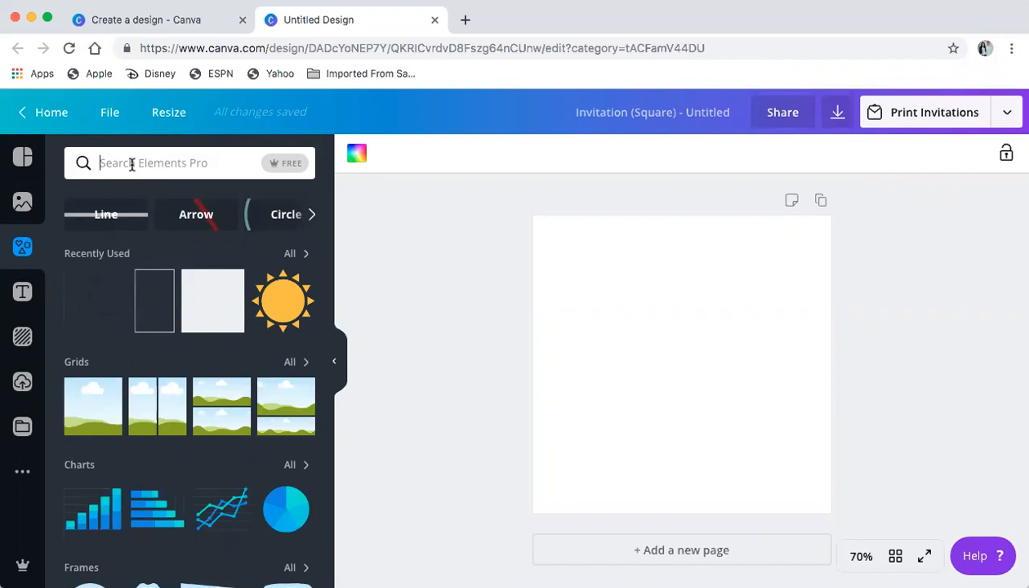
click(155, 163)
text(brush)
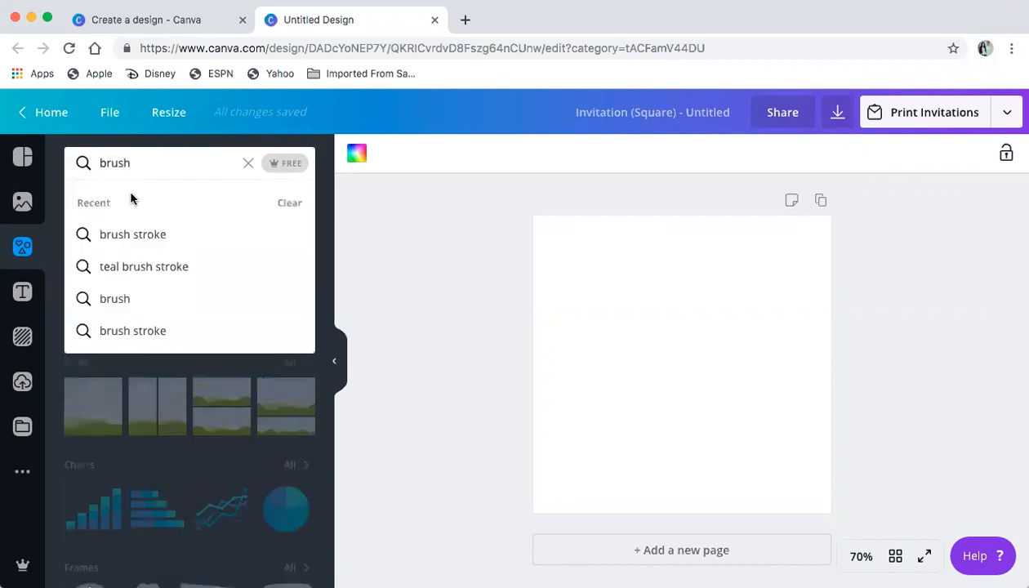
text( stoke)
Run the brush stroke search and scroll through the results
key(Return)
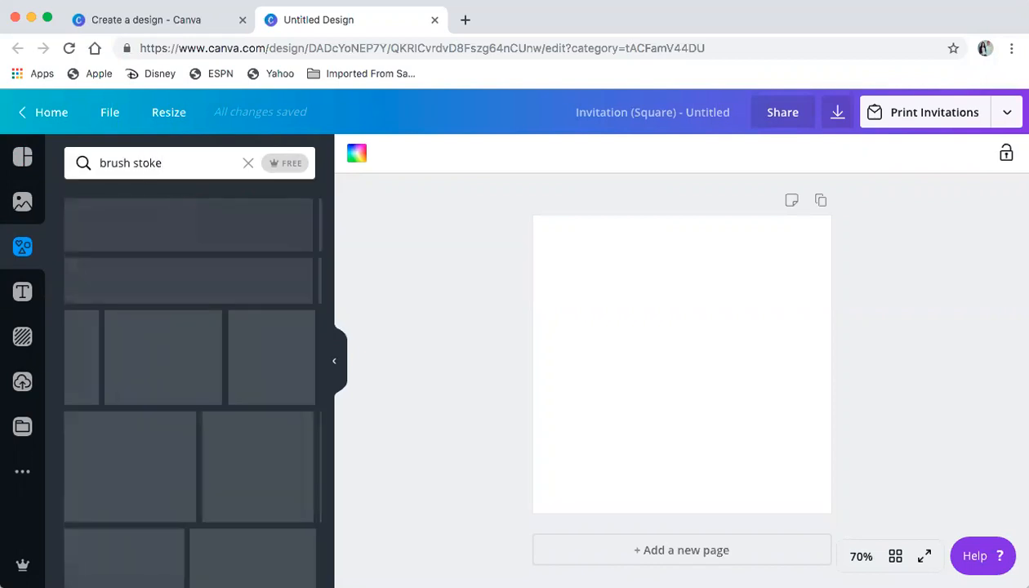
scroll(154, 372, down, 5)
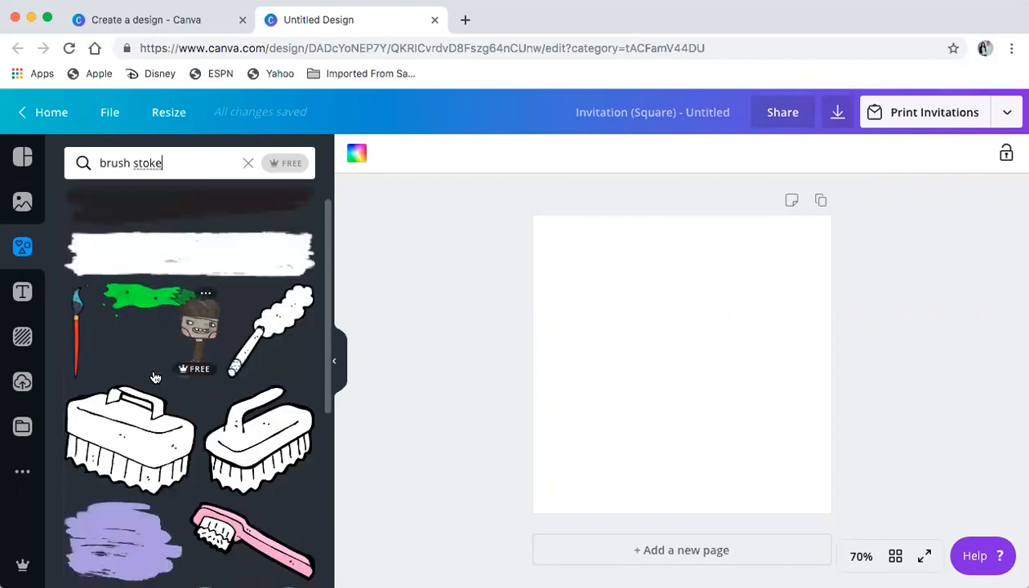
scroll(155, 377, down, 8)
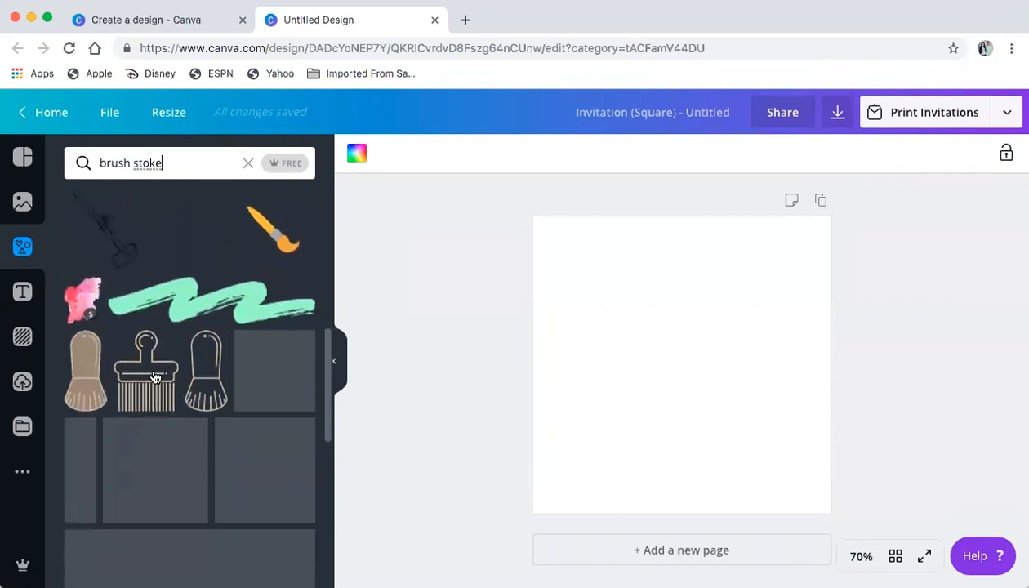
scroll(155, 377, down, 10)
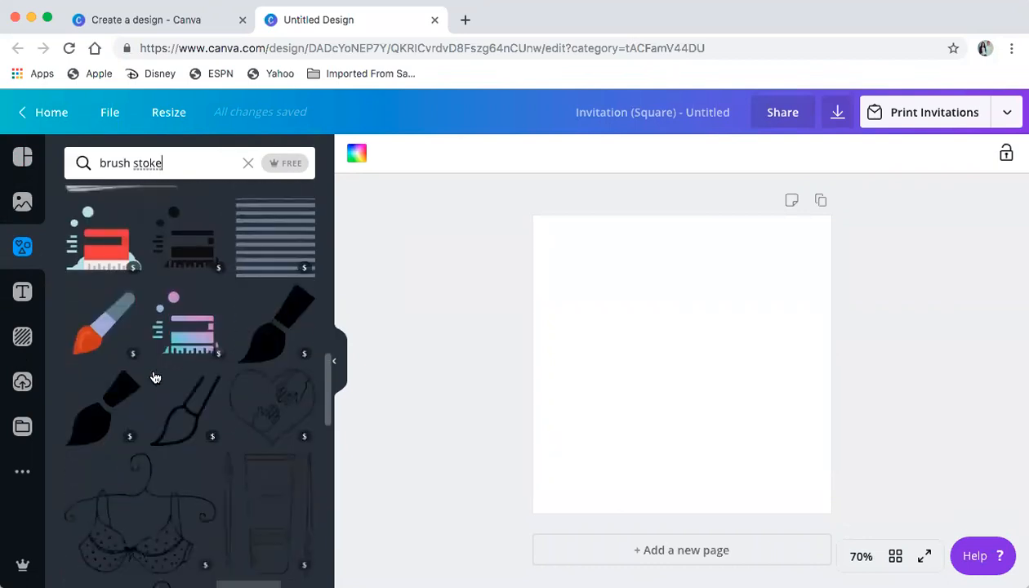
scroll(156, 377, down, 1)
scroll(155, 377, up, 9)
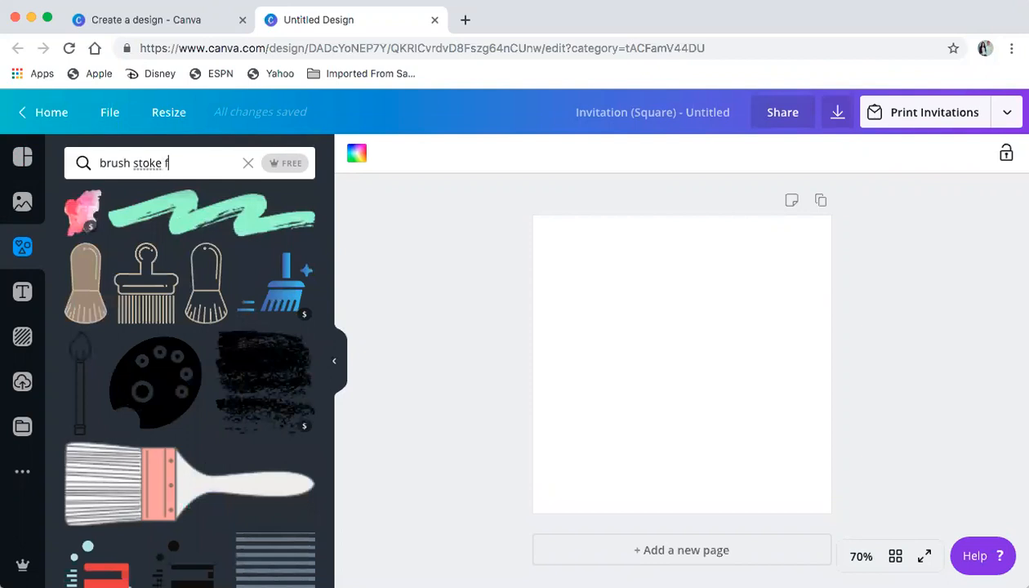
Refine the search, browse the frames, and add the sky-and-grass brush stroke frame to the page
text(e)
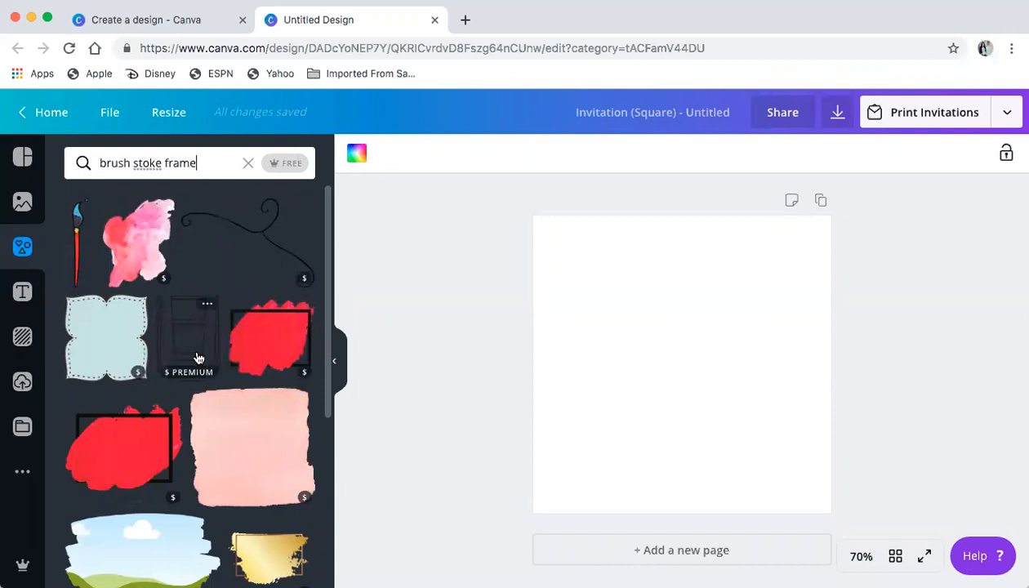
scroll(196, 357, down, 3)
scroll(198, 356, up, 3)
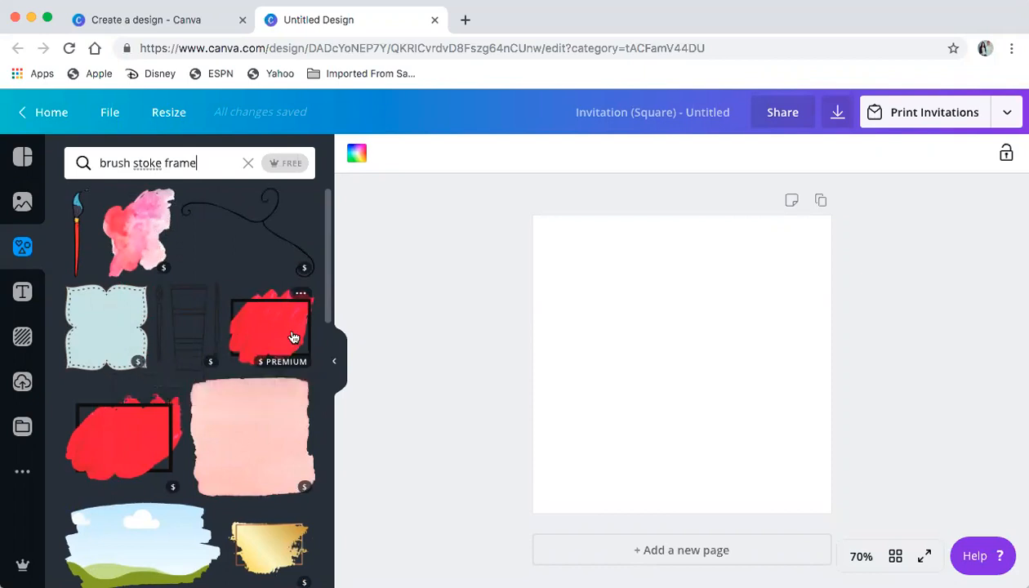
scroll(294, 337, down, 2)
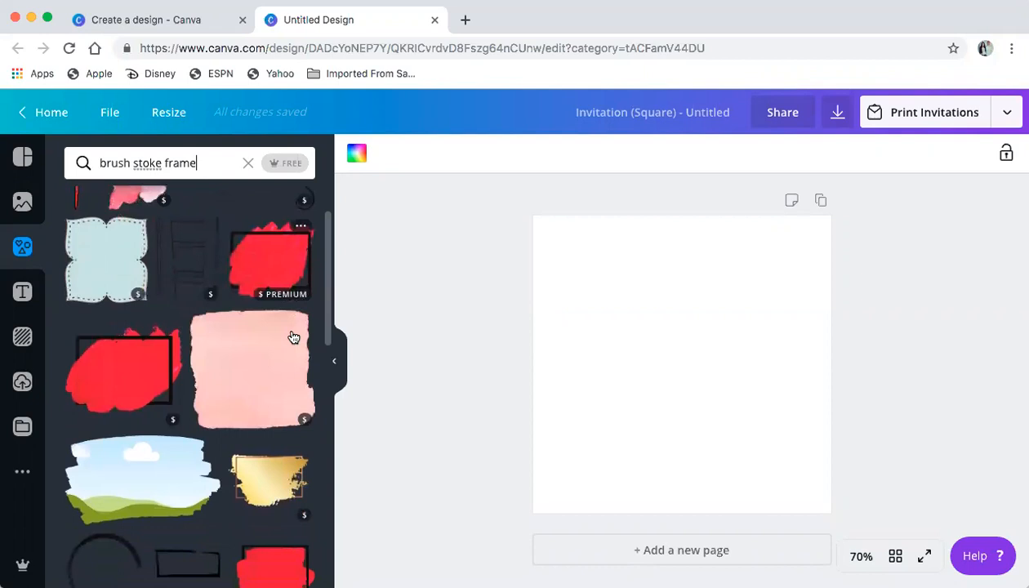
scroll(294, 337, down, 1)
scroll(295, 331, down, 2)
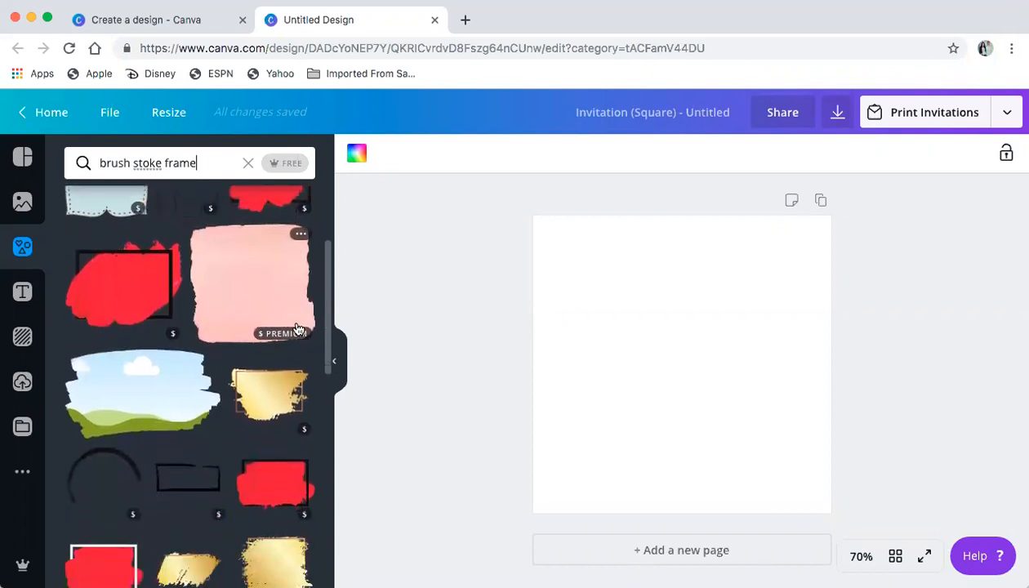
scroll(297, 328, down, 3)
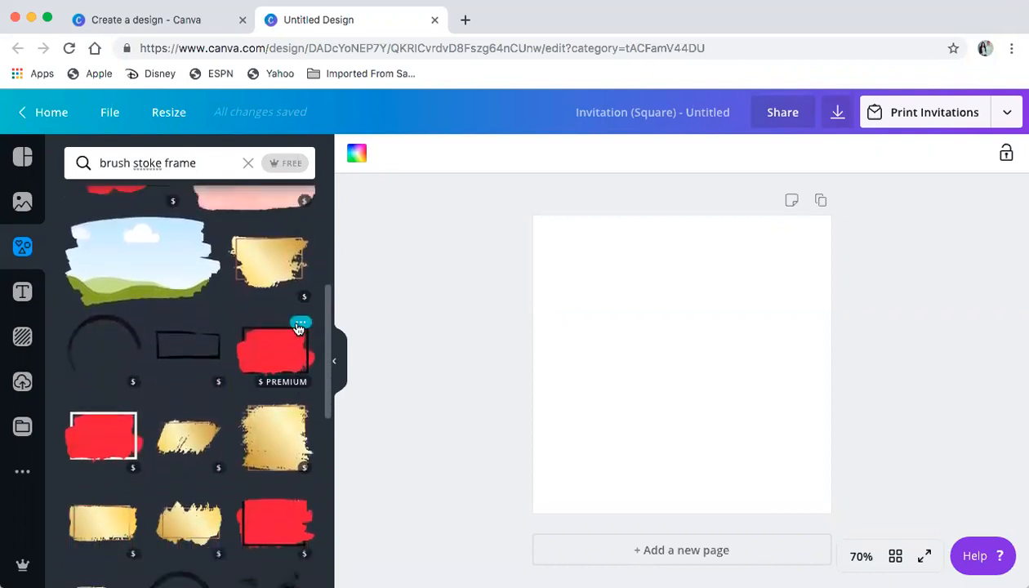
scroll(298, 328, down, 2)
scroll(298, 329, up, 1)
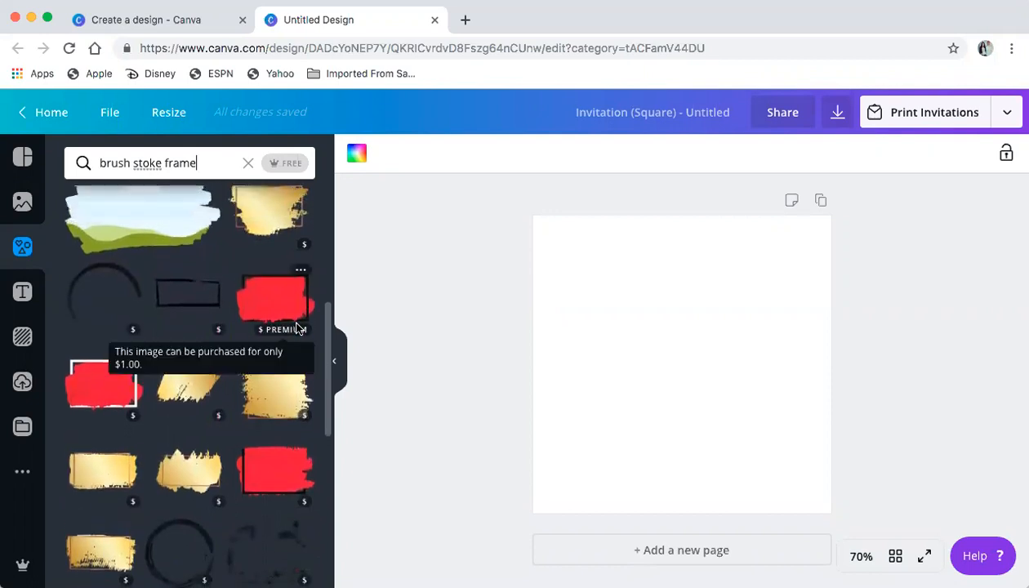
scroll(255, 476, down, 2)
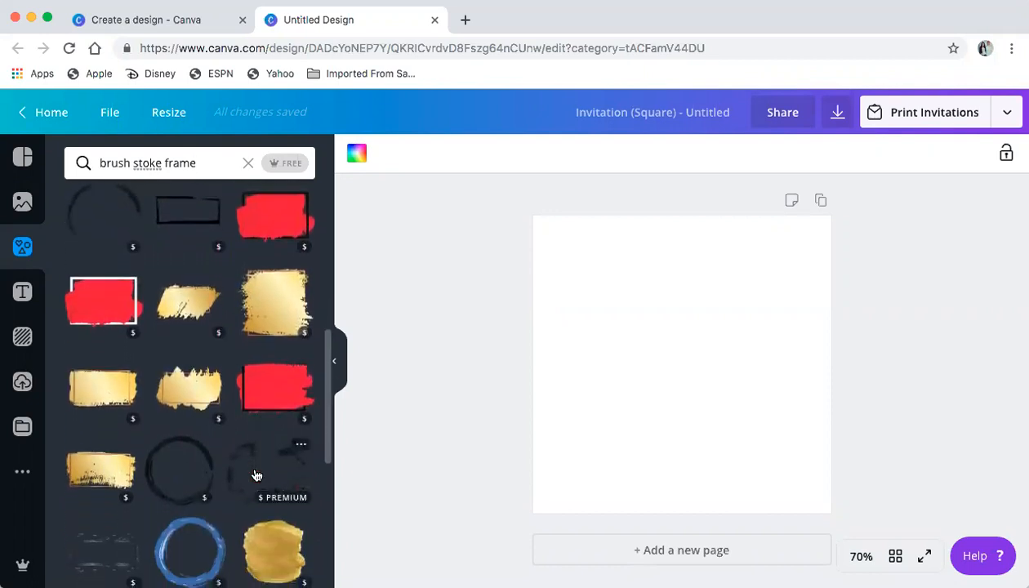
scroll(256, 476, down, 2)
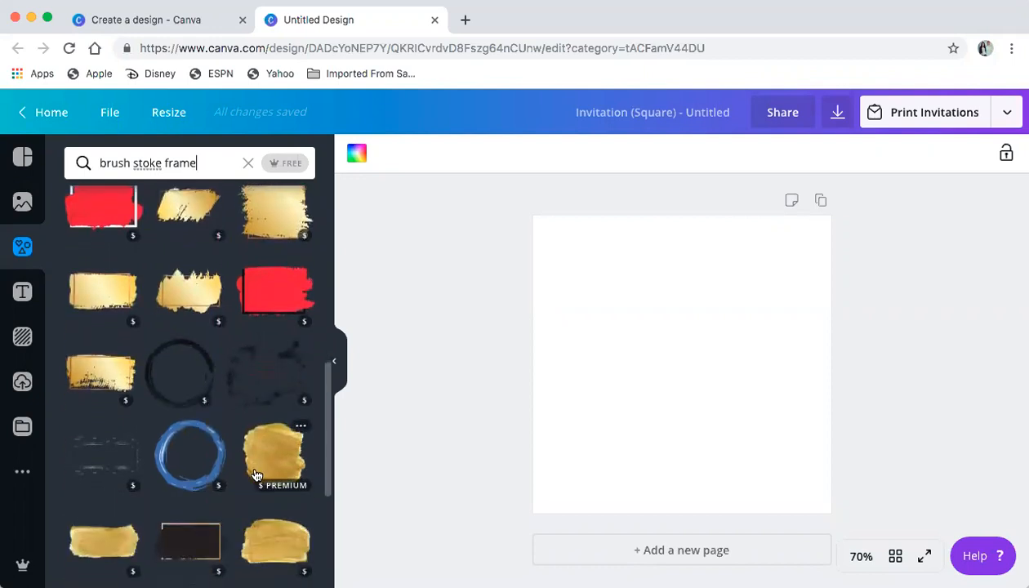
scroll(256, 475, down, 2)
scroll(256, 476, down, 7)
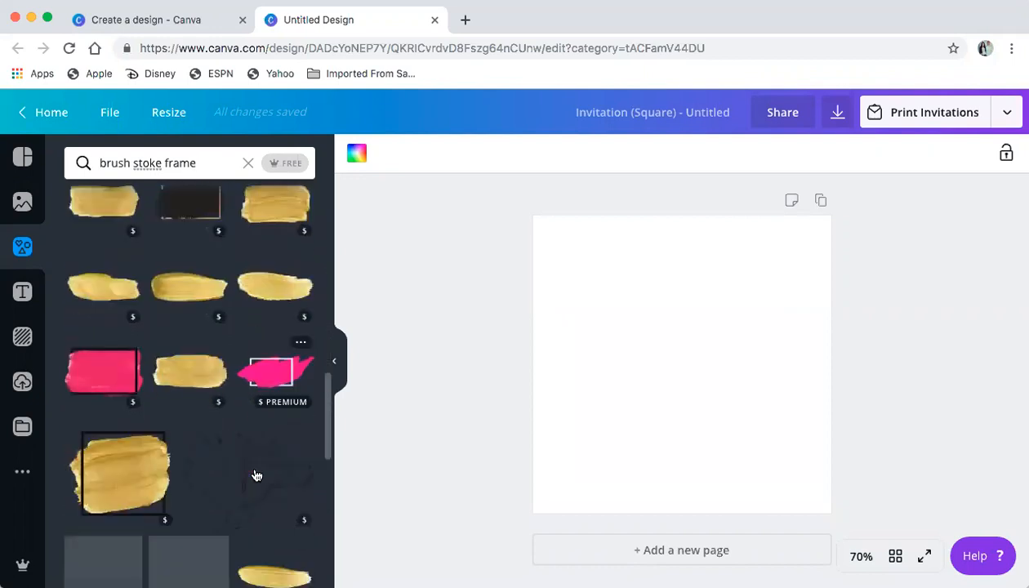
scroll(256, 475, down, 10)
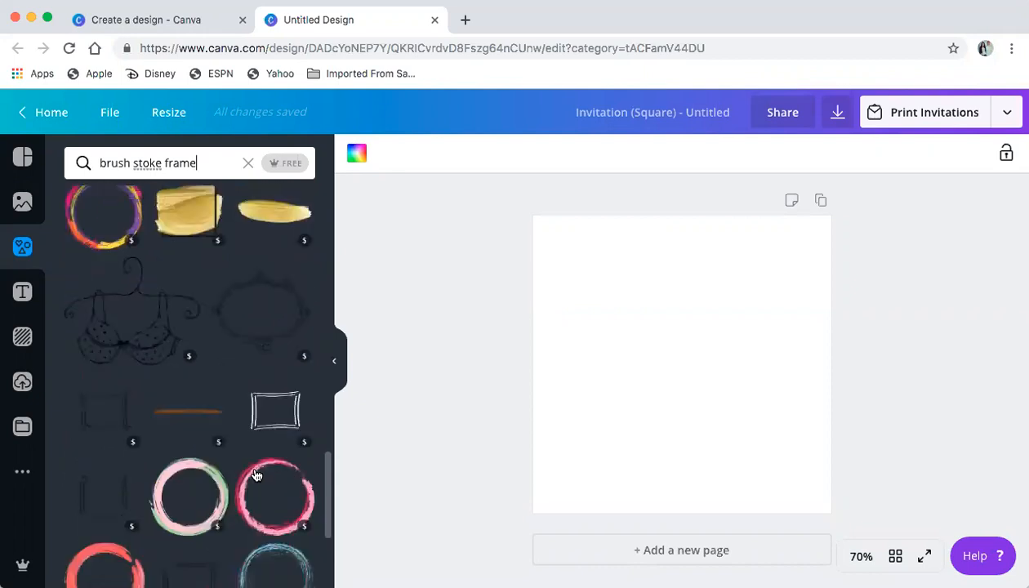
scroll(256, 473, down, 8)
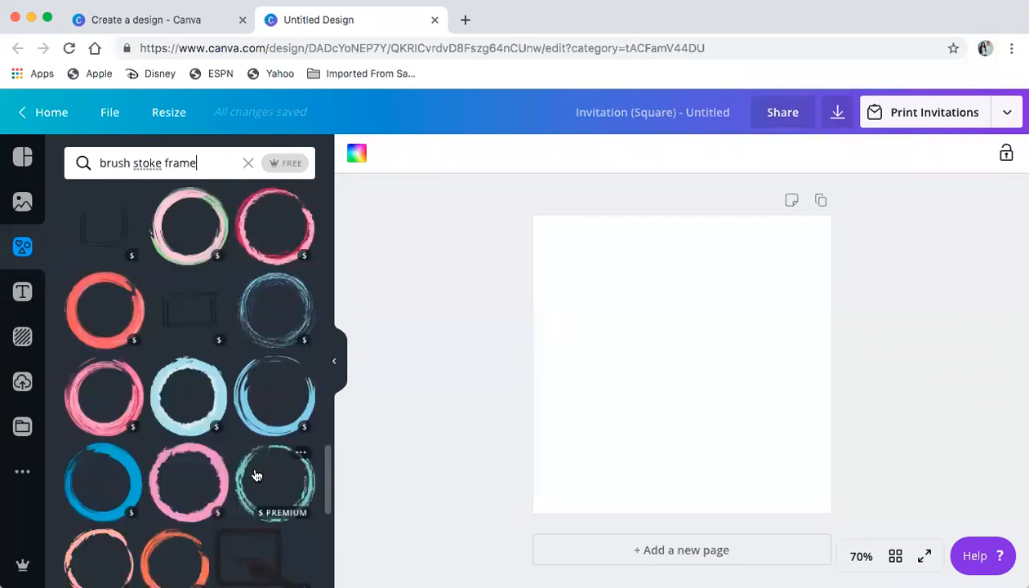
scroll(255, 475, down, 3)
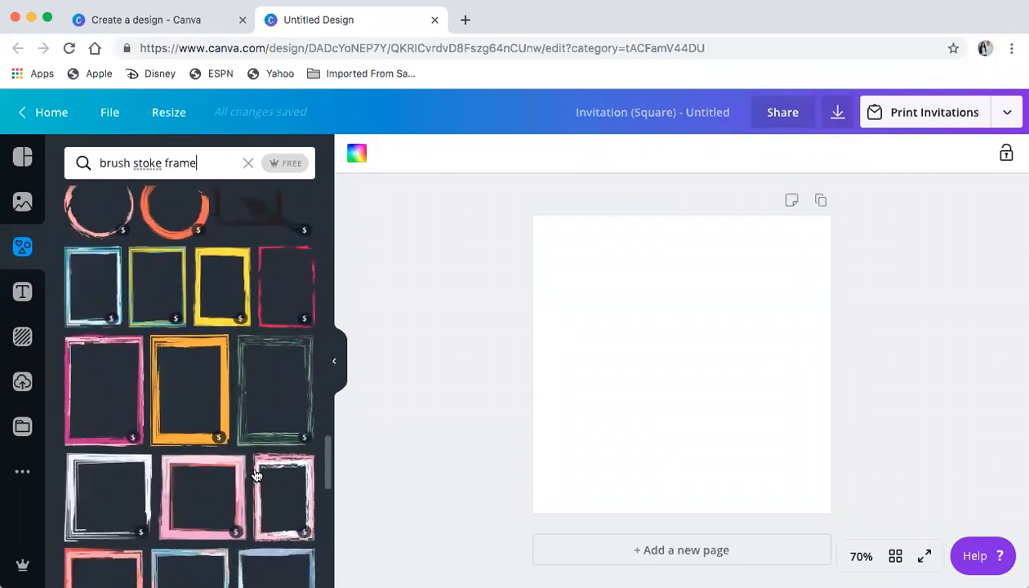
scroll(256, 475, up, 10)
scroll(255, 475, up, 5)
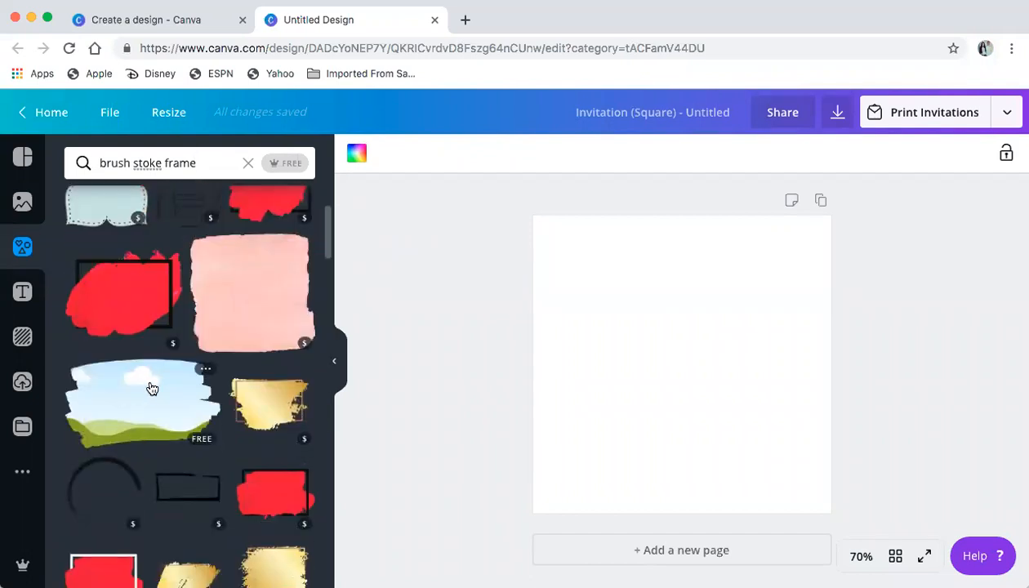
click(151, 389)
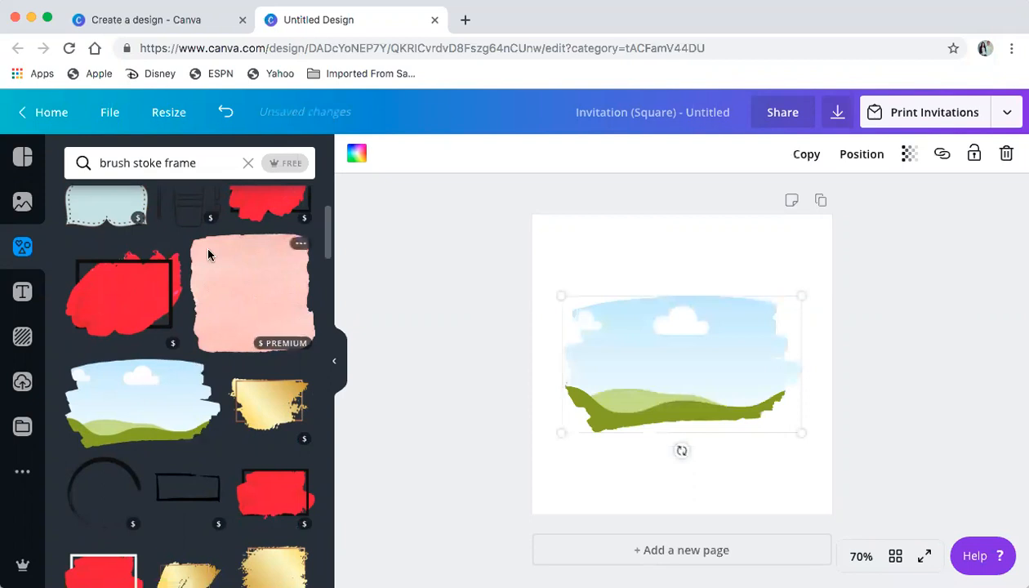
Clear the search, browse all grid layouts, then clear the Grids search to show every element category
click(249, 164)
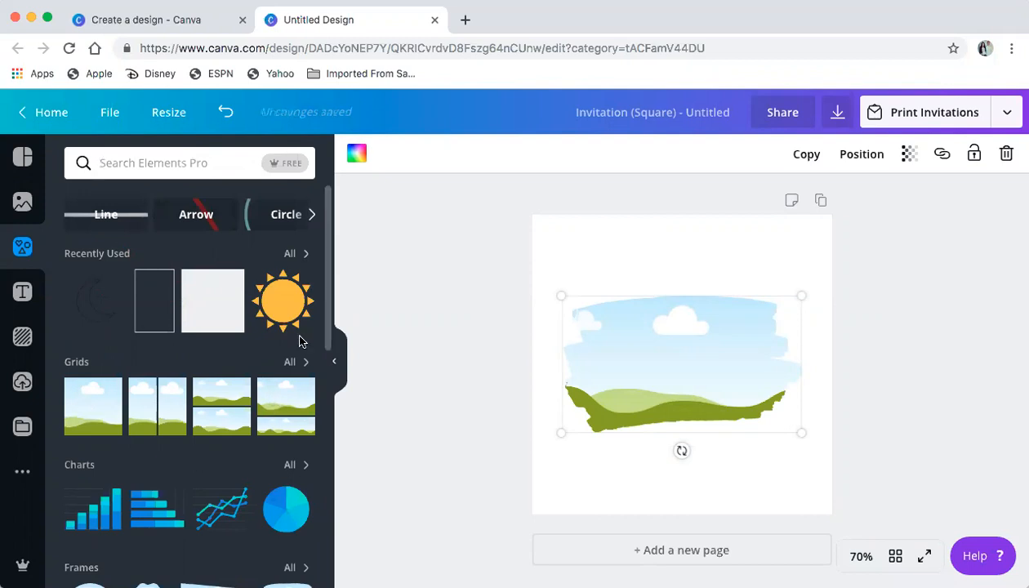
click(296, 362)
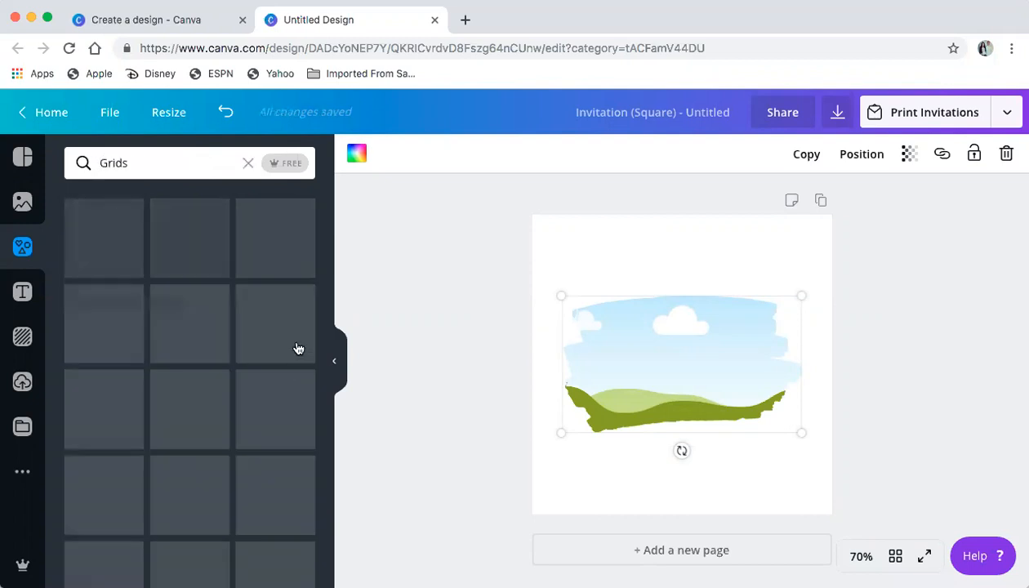
scroll(200, 482, down, 10)
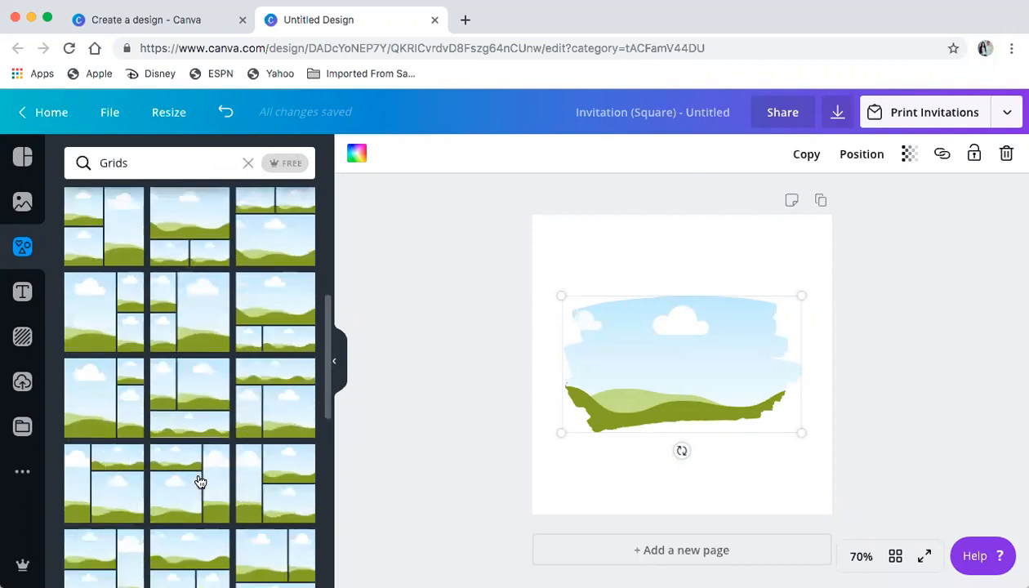
scroll(200, 482, down, 5)
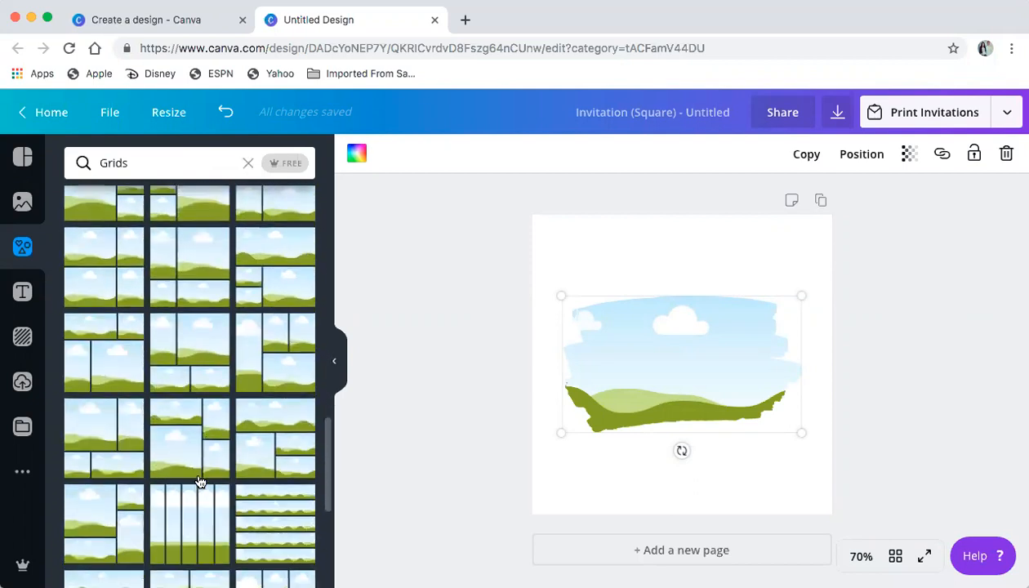
scroll(200, 482, up, 1)
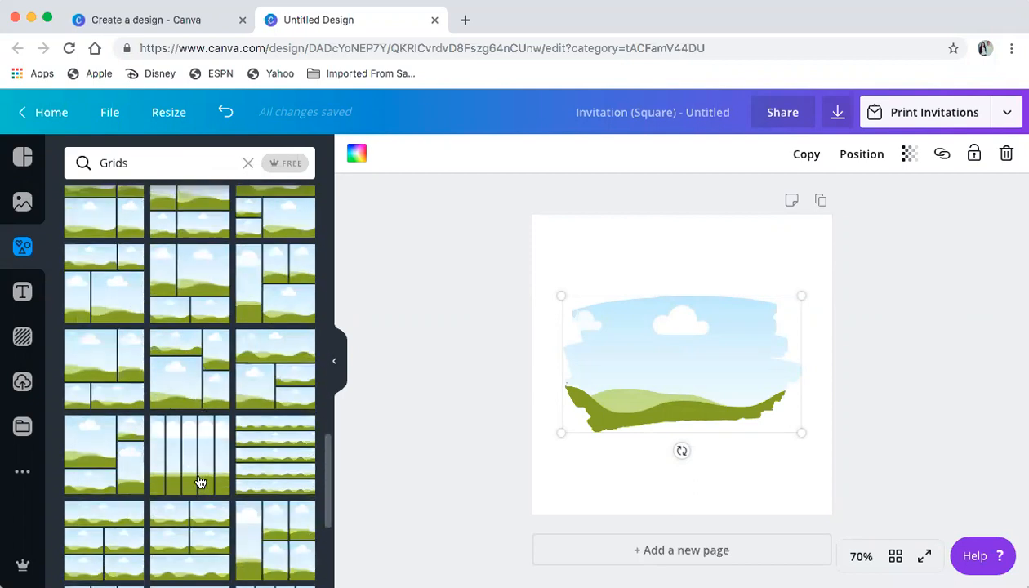
scroll(201, 482, up, 15)
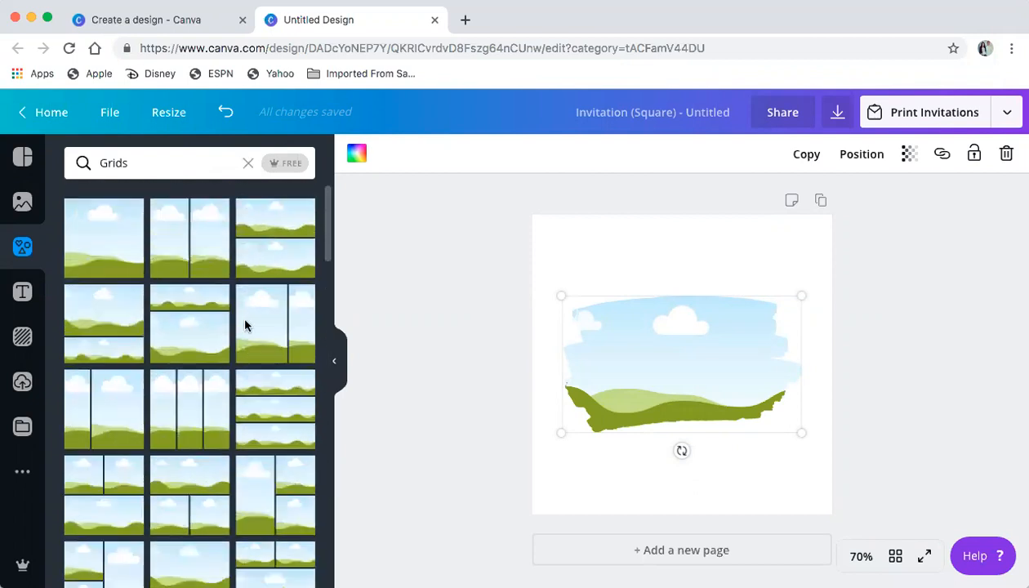
click(248, 162)
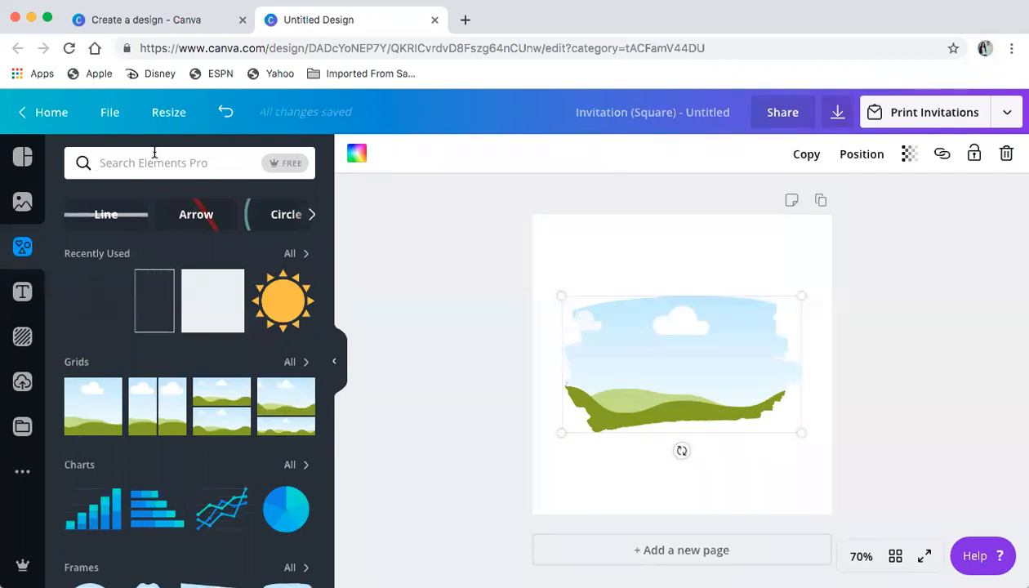
Try a circle frame search, then search letter frames and add the S frame
text(circle frame)
key(Return)
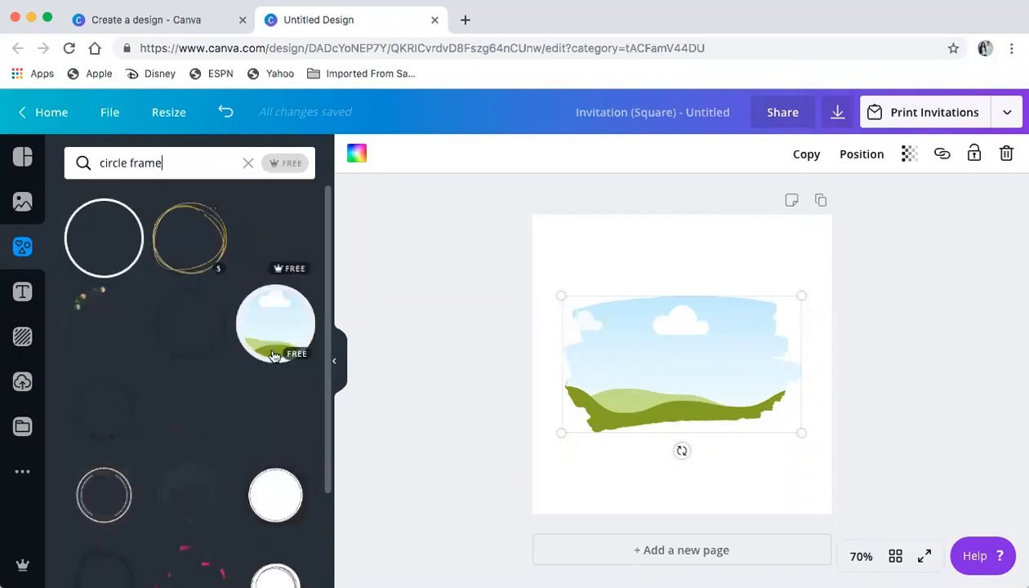
click(248, 163)
text(letter)
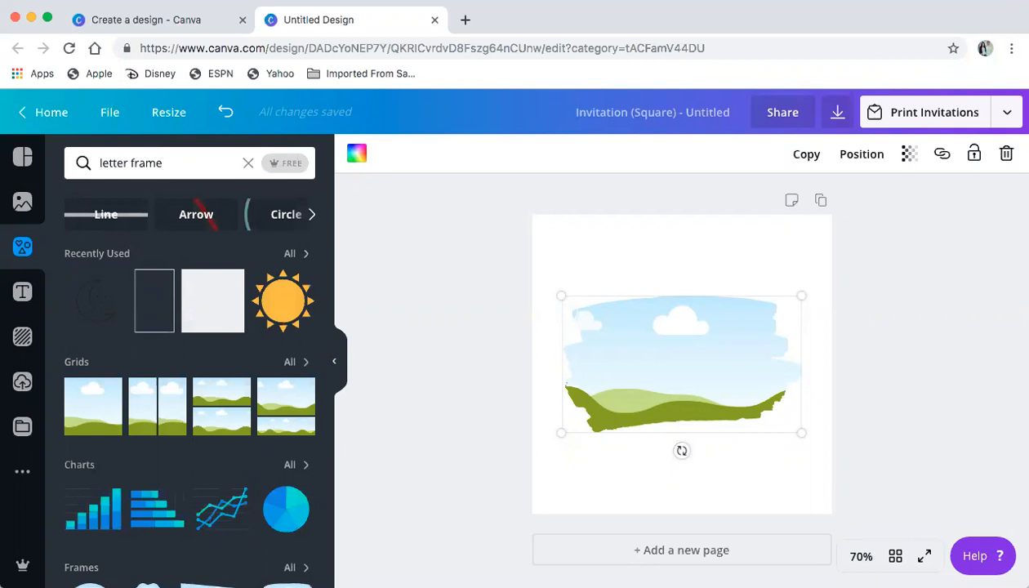
key(Return)
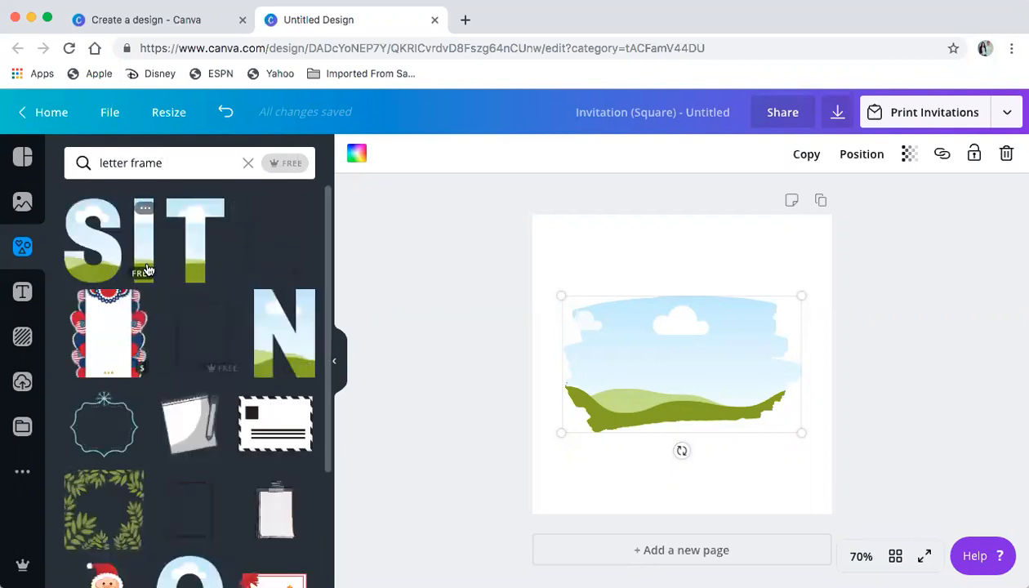
scroll(147, 269, down, 5)
scroll(147, 269, up, 5)
click(73, 251)
Shrink the S frame and move the brush stroke frame lower beneath it
drag(742, 267, 691, 265)
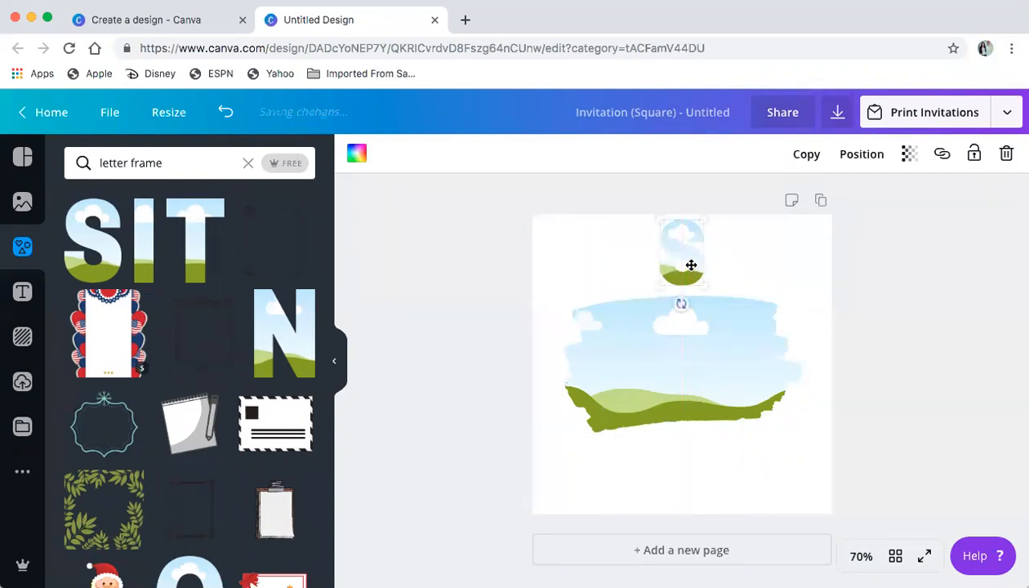
drag(673, 377, 675, 409)
click(547, 271)
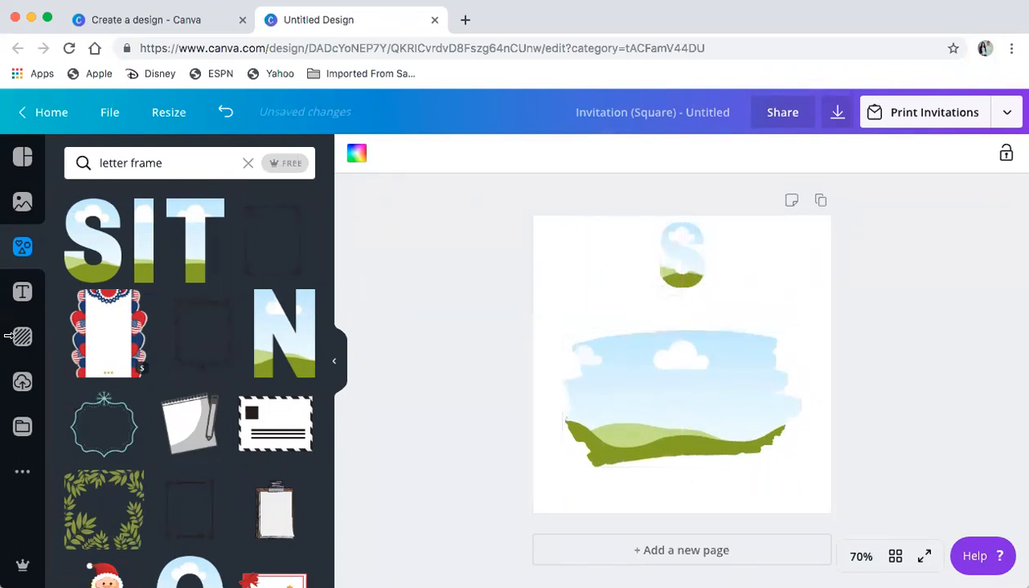
click(23, 202)
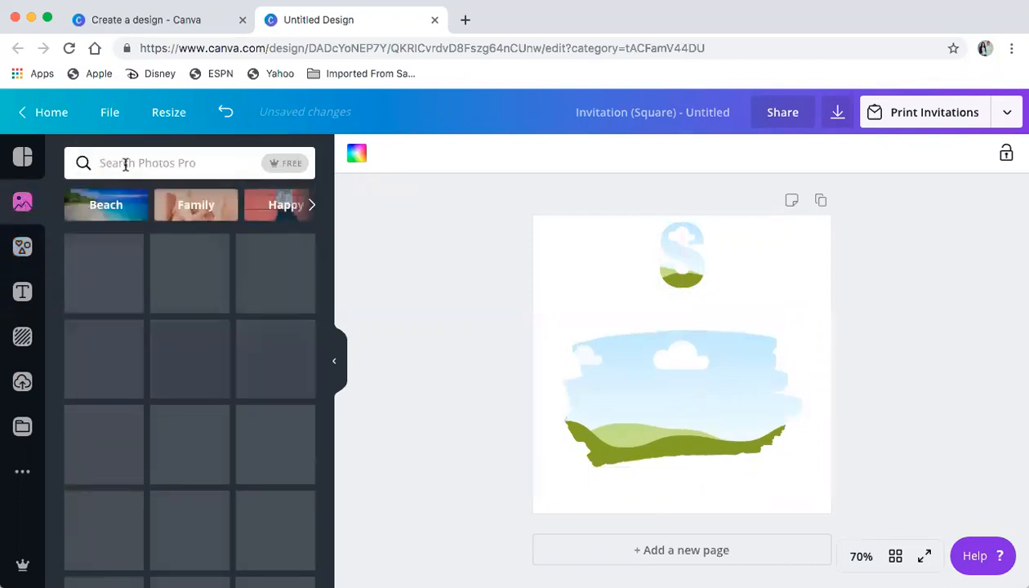
Search photos for texture and fill the brush stroke frame with the colourful fluid-art image
text(texture)
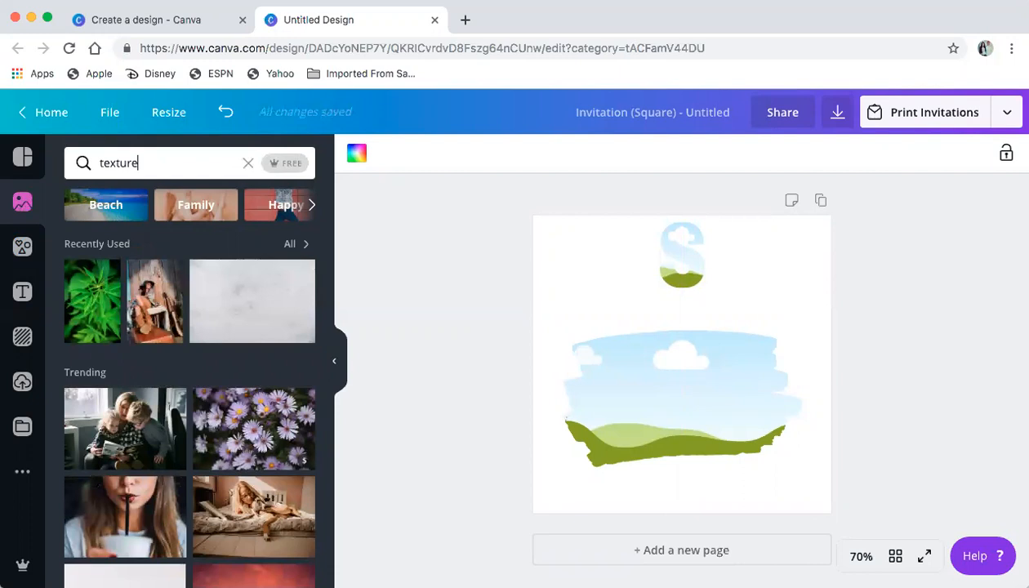
key(Return)
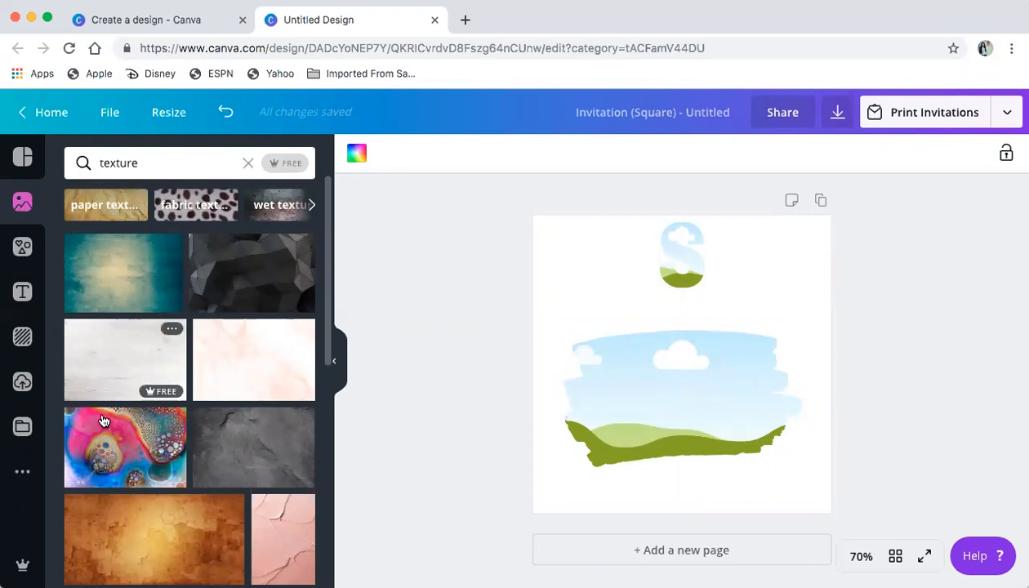
drag(395, 410, 106, 478)
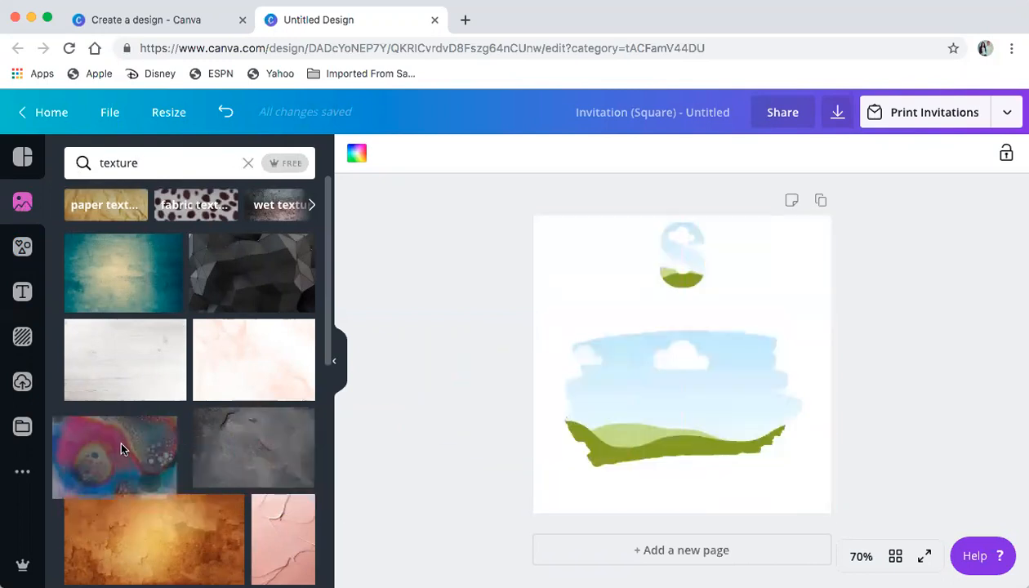
mouse_move(124, 452)
mouse_down()
mouse_move(500, 415)
mouse_move(595, 388)
mouse_move(610, 397)
mouse_up()
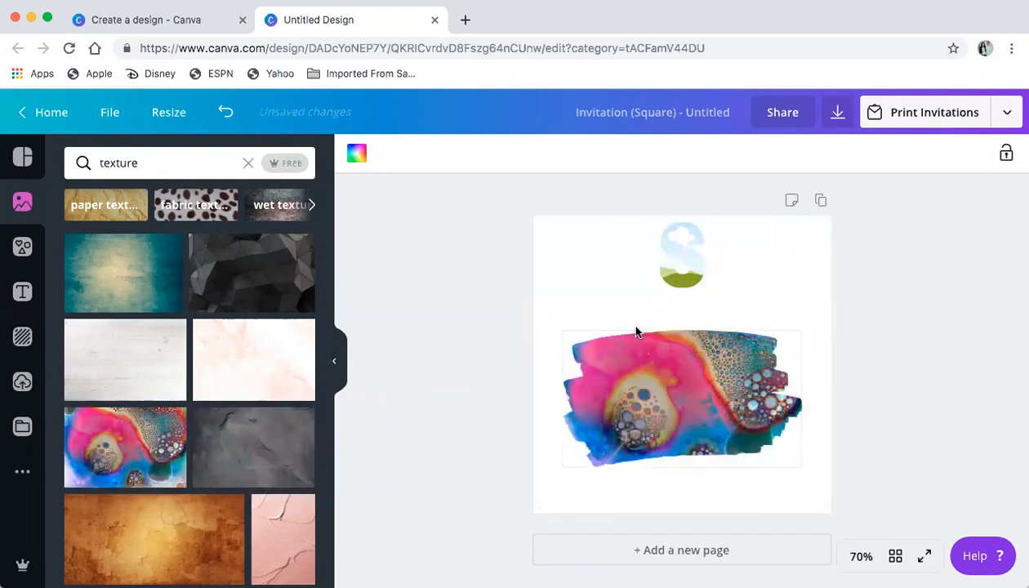
Fill the S with the colourful texture, lower it slightly, then try the orange texture inside it
mouse_move(169, 439)
mouse_down()
mouse_move(555, 308)
mouse_move(666, 242)
mouse_move(684, 280)
mouse_up()
click(684, 258)
mouse_move(720, 379)
mouse_down()
mouse_move(728, 374)
mouse_move(716, 373)
mouse_up()
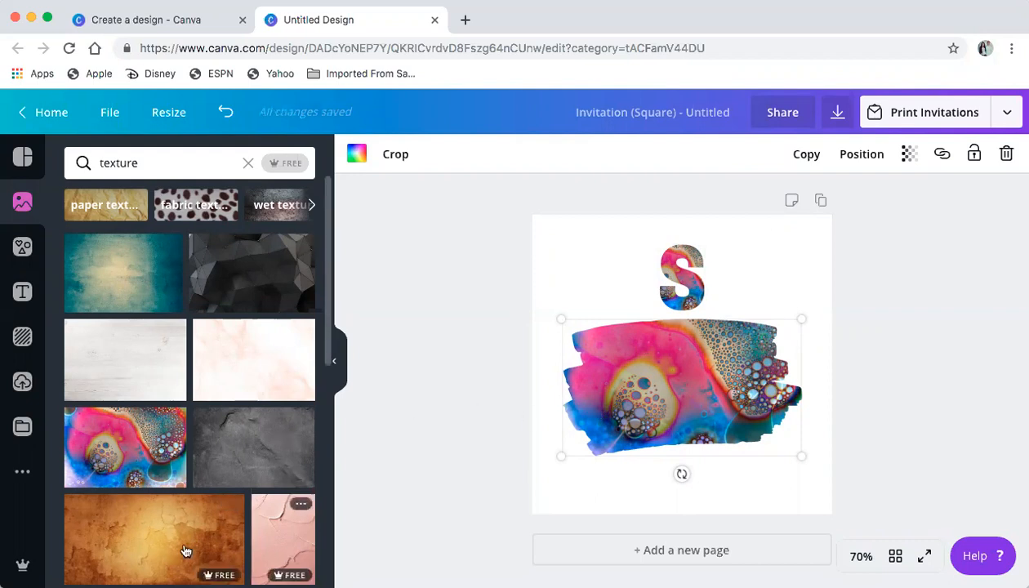
drag(177, 538, 668, 264)
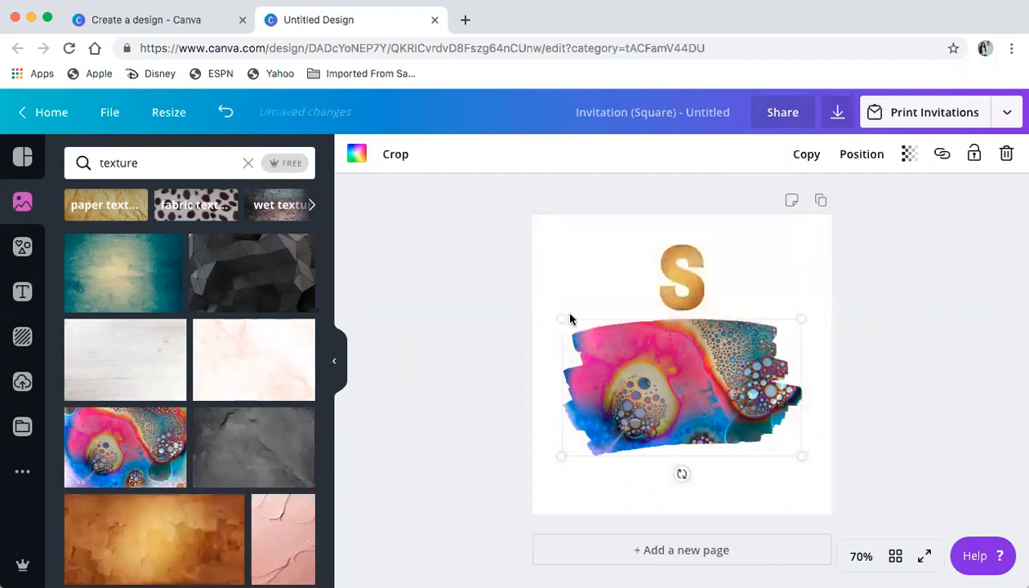
click(298, 543)
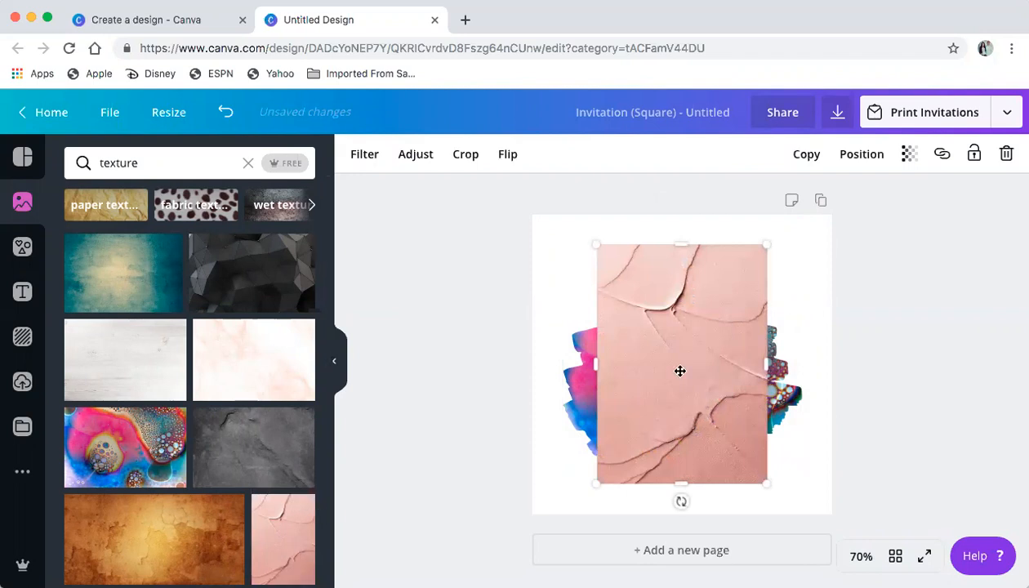
mouse_move(680, 369)
mouse_down()
mouse_move(684, 289)
mouse_move(686, 353)
mouse_up()
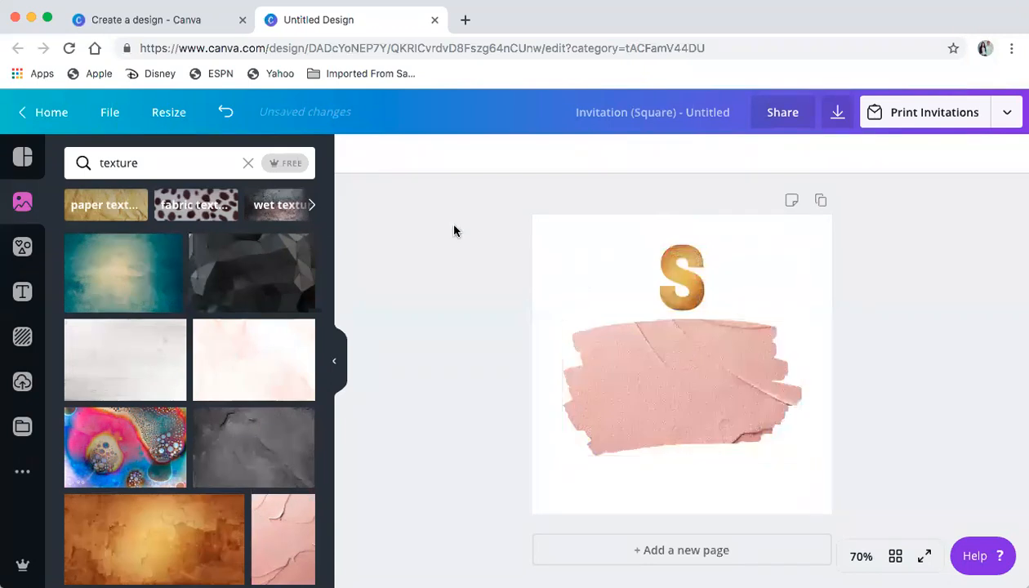
click(225, 114)
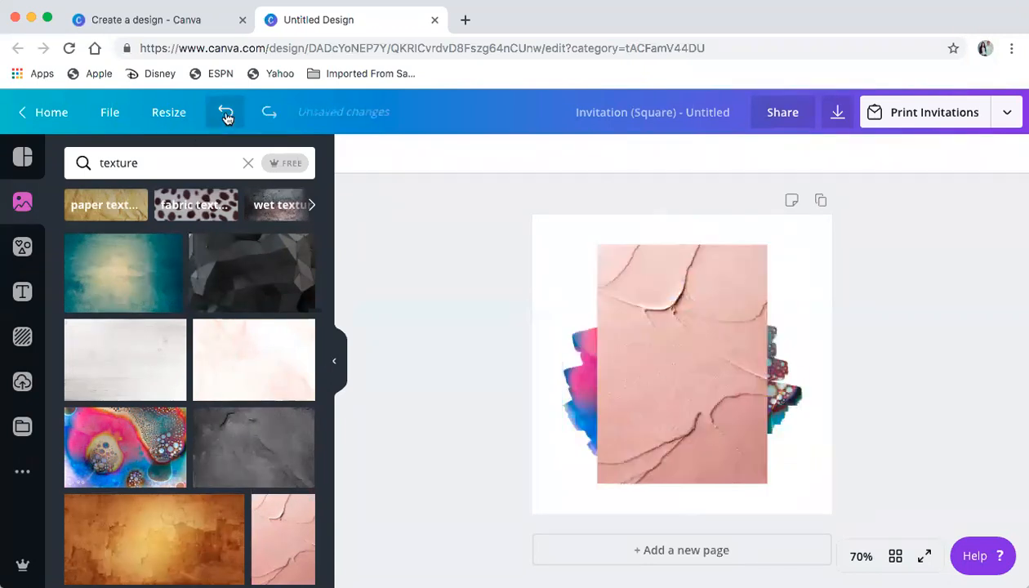
click(700, 365)
key(Delete)
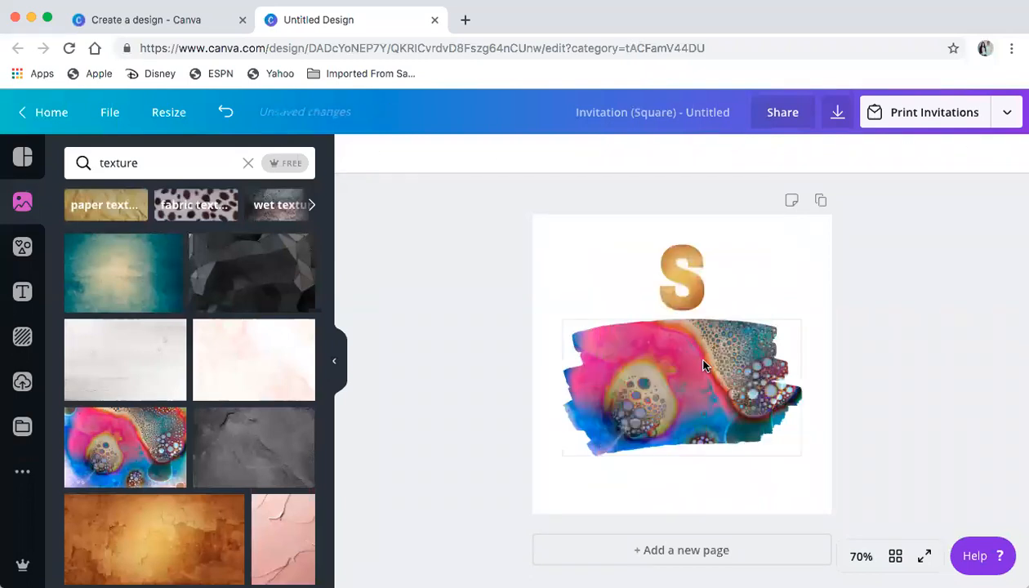
drag(285, 542, 676, 264)
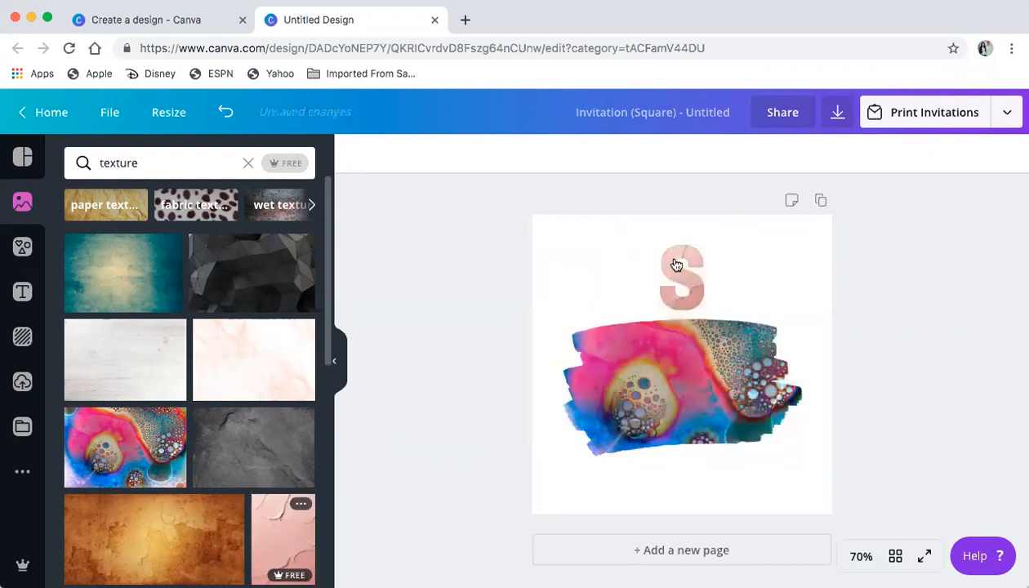
drag(225, 468, 673, 272)
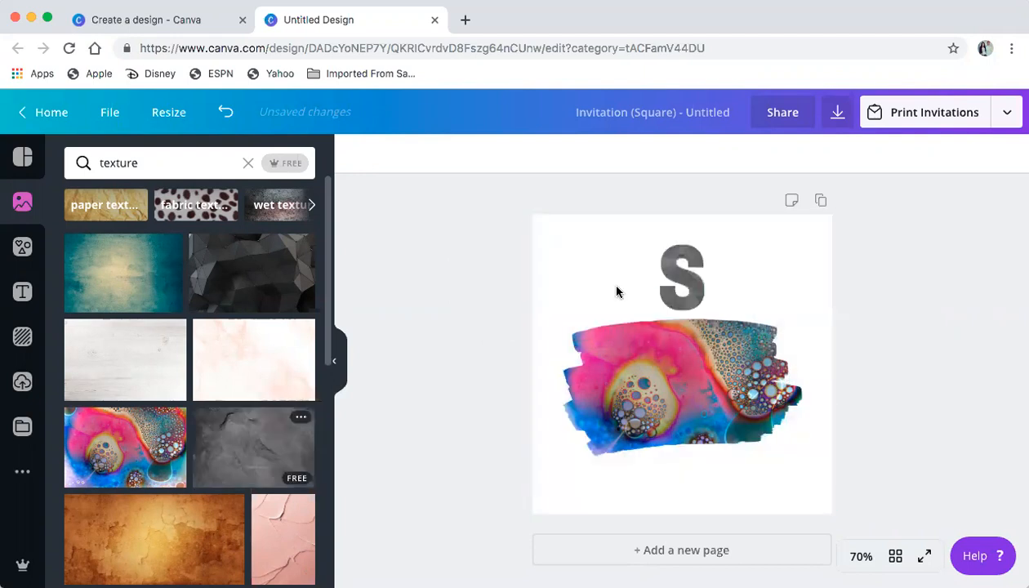
scroll(125, 420, down, 1)
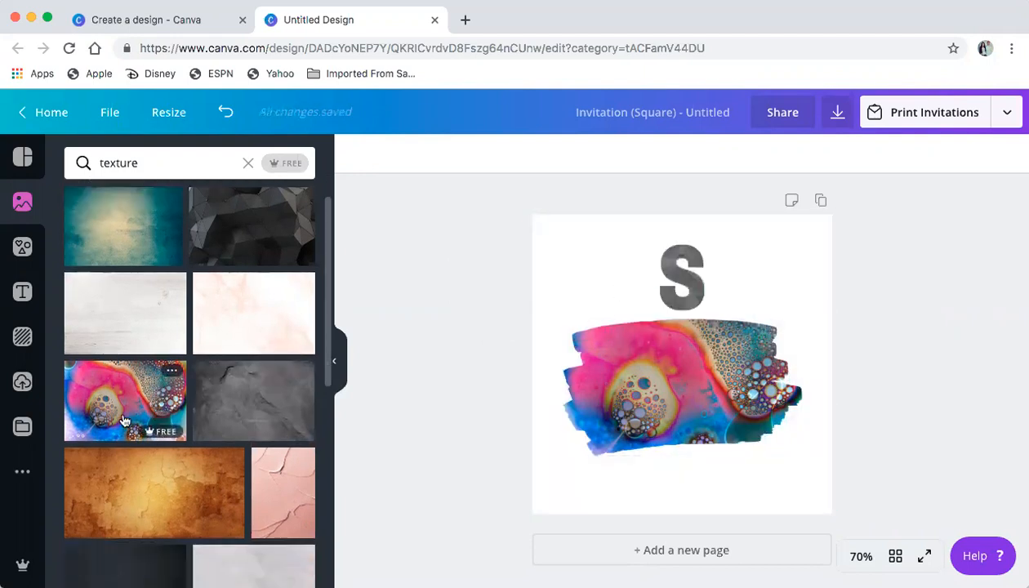
drag(122, 420, 679, 276)
click(693, 431)
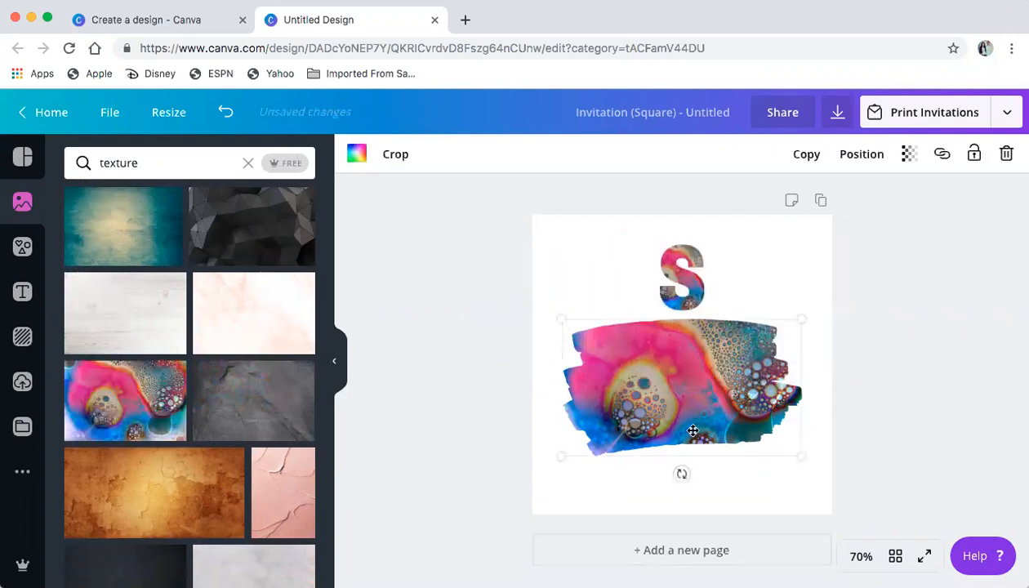
Lower the brush frame slightly and add a subheading with the invitee's full name in capitals
drag(693, 430, 693, 434)
click(20, 304)
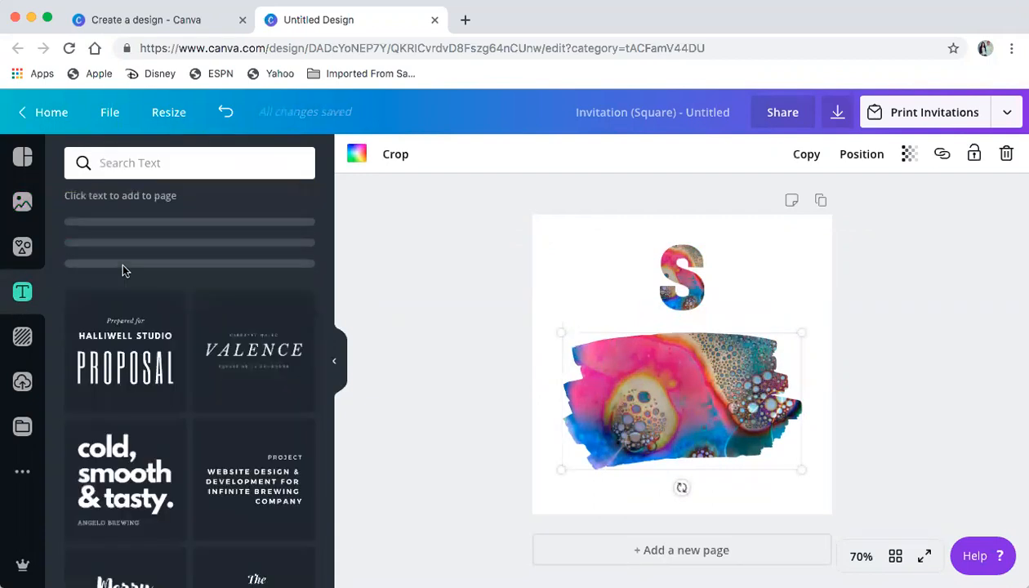
click(156, 265)
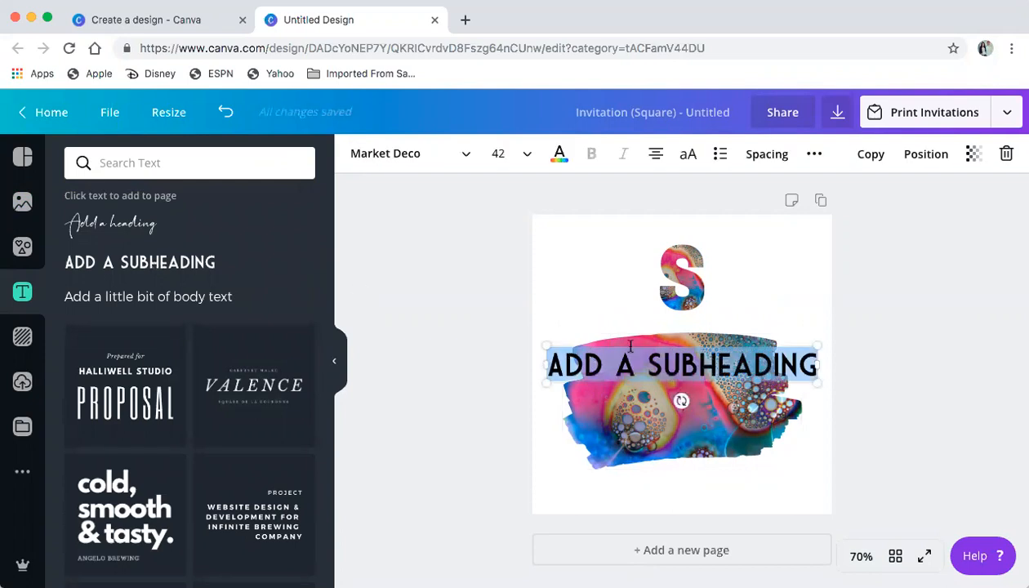
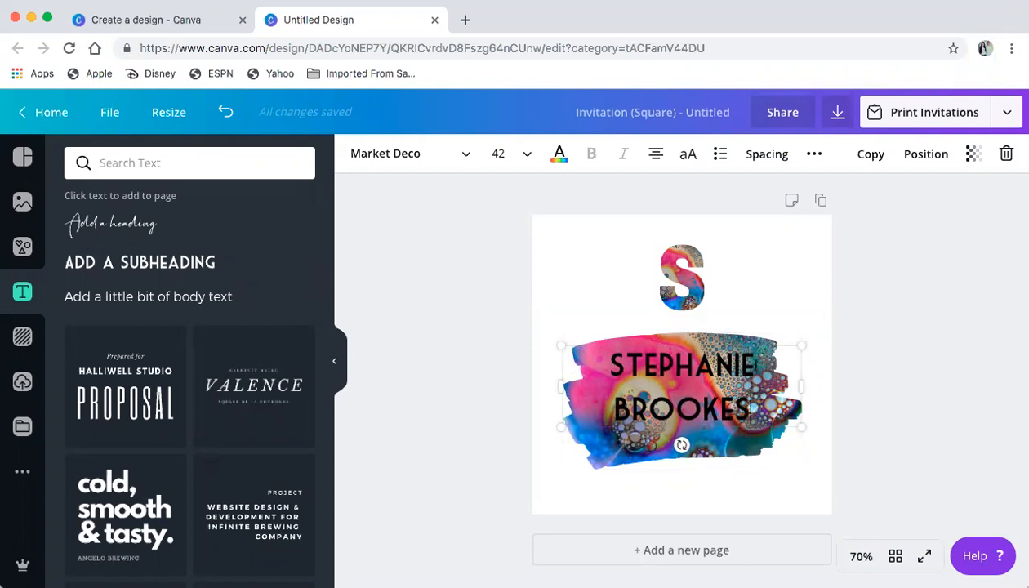
drag(715, 405, 595, 363)
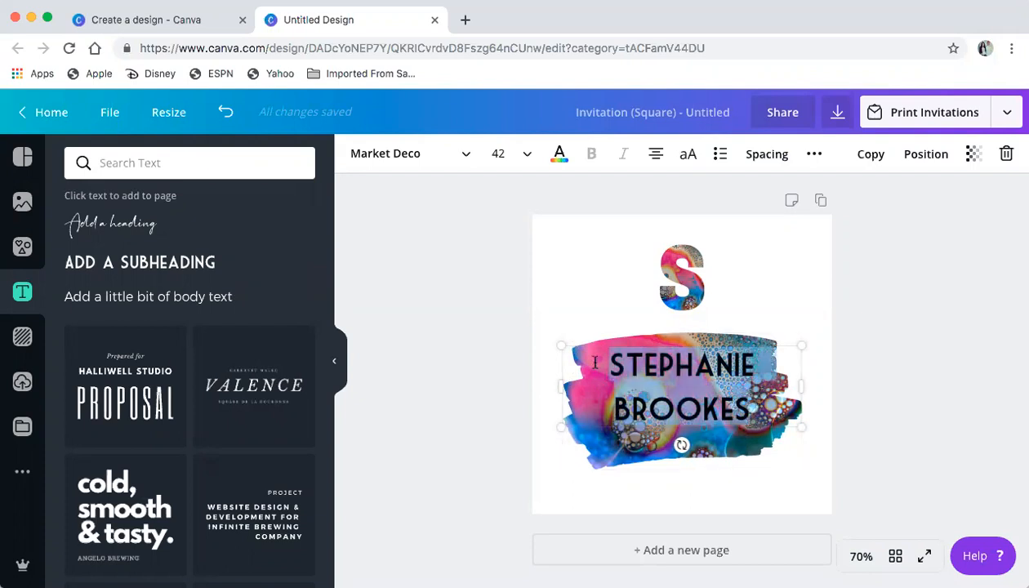
Browse the font list and try THEME and The Dolbak on the name
click(392, 154)
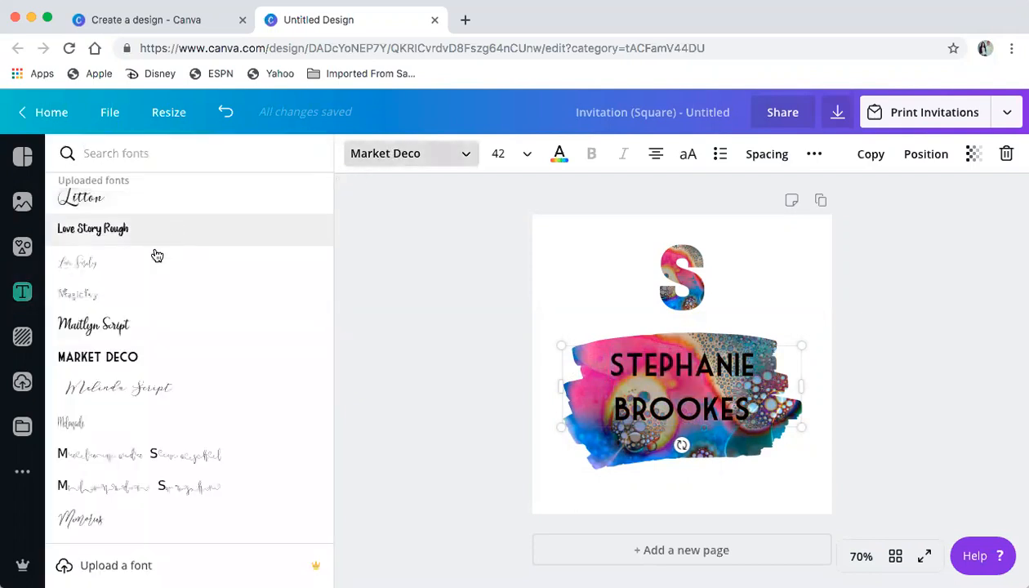
scroll(133, 349, down, 1)
scroll(132, 350, down, 8)
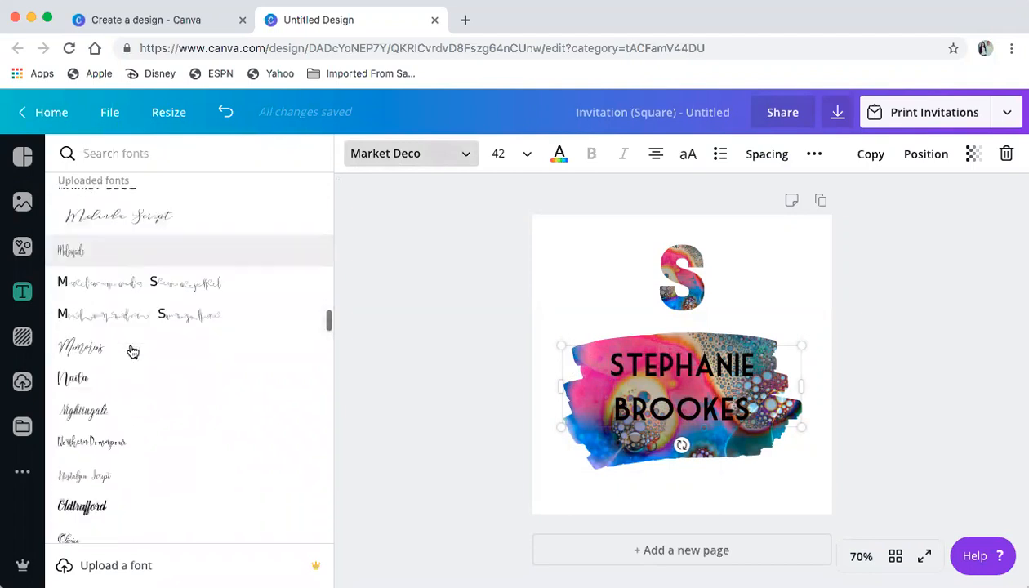
scroll(133, 351, down, 4)
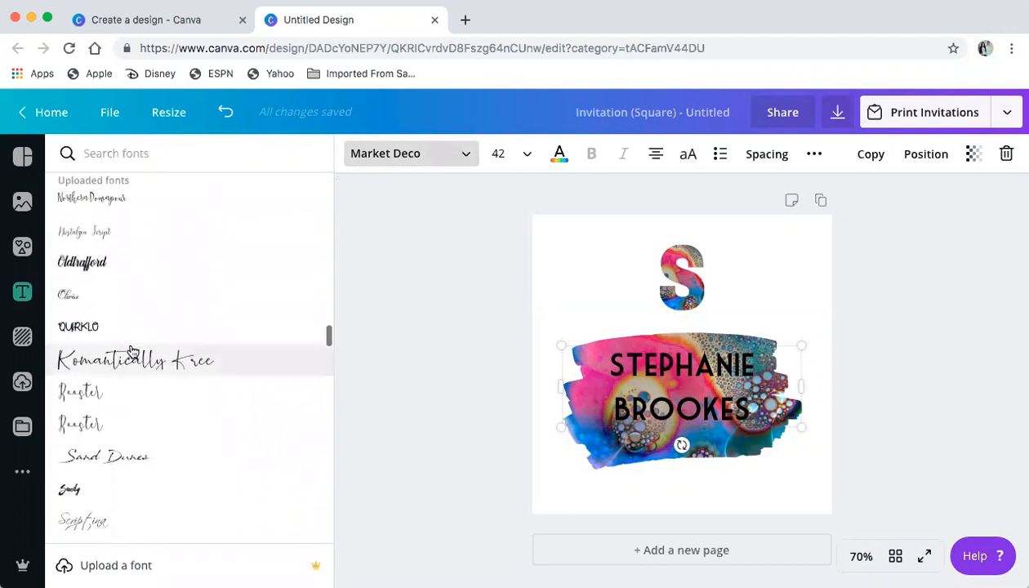
scroll(132, 352, down, 5)
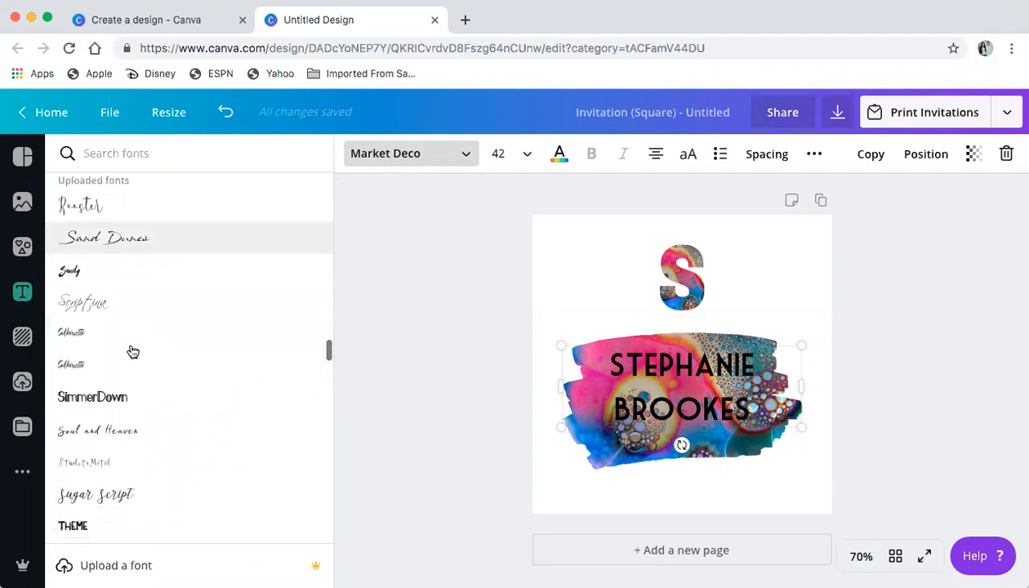
scroll(132, 351, down, 3)
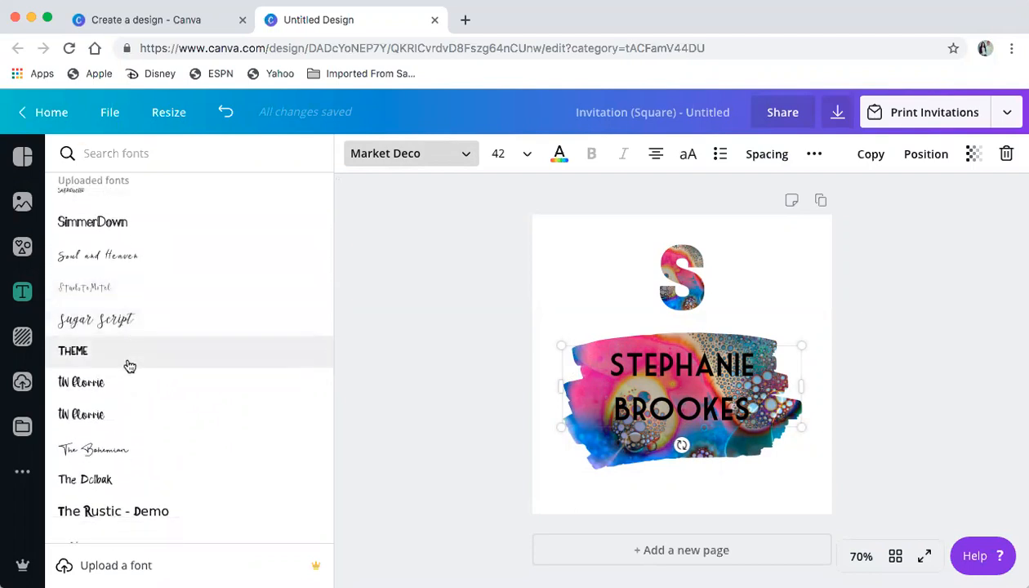
click(122, 367)
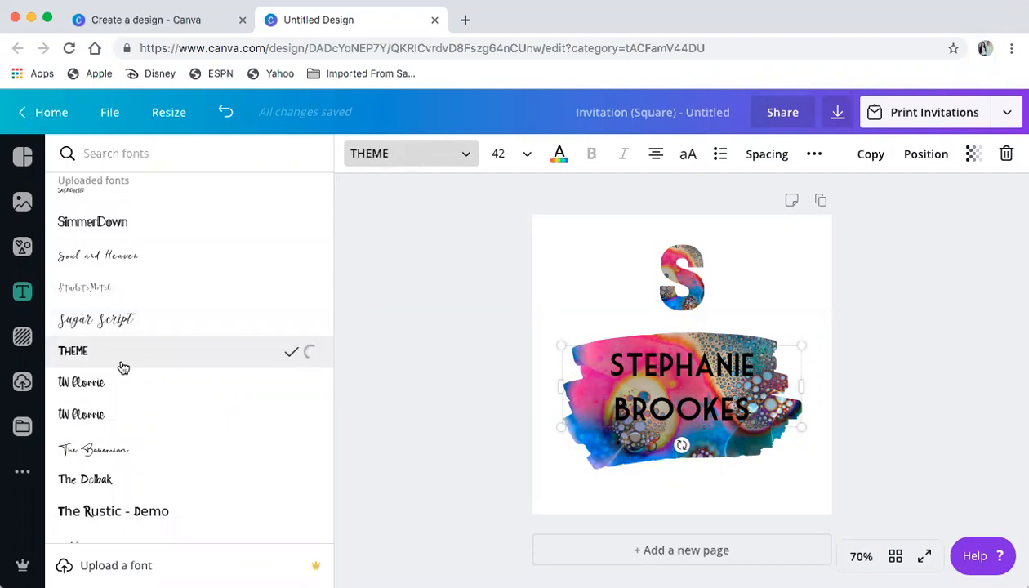
click(127, 482)
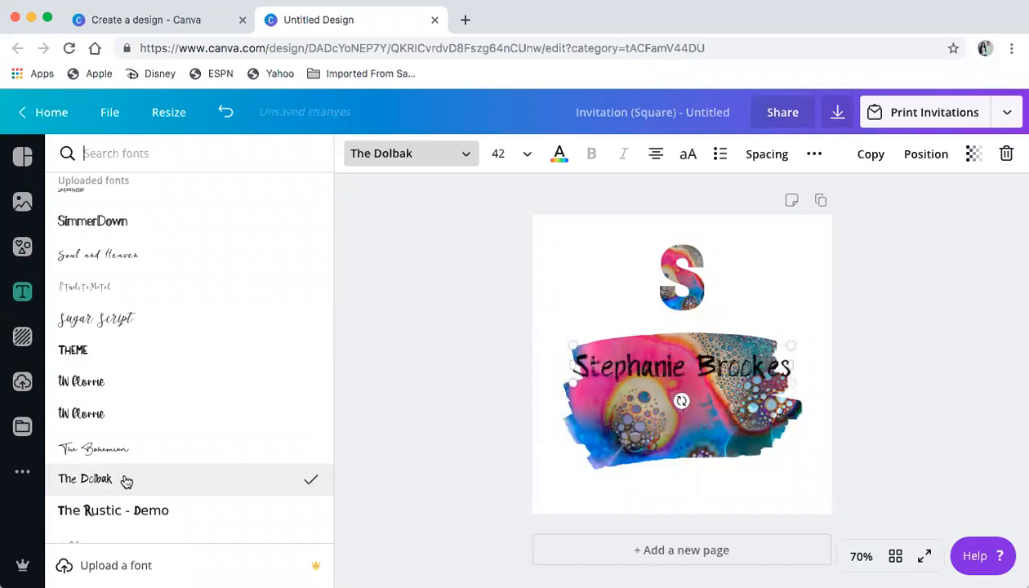
Apply the Verve font, widen the box so the name wraps to two lines, and move it onto the swash
scroll(126, 480, down, 5)
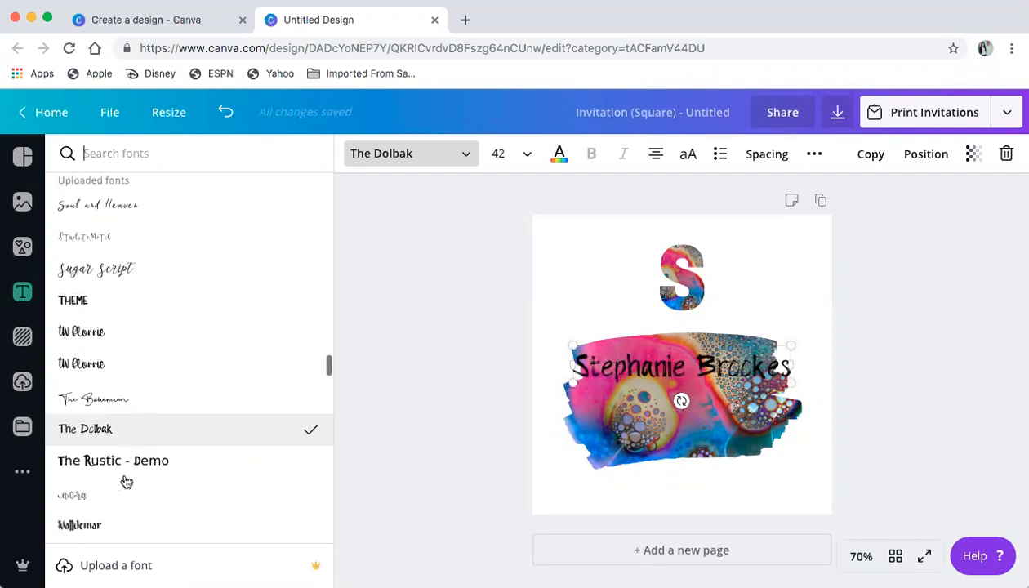
scroll(124, 454, down, 2)
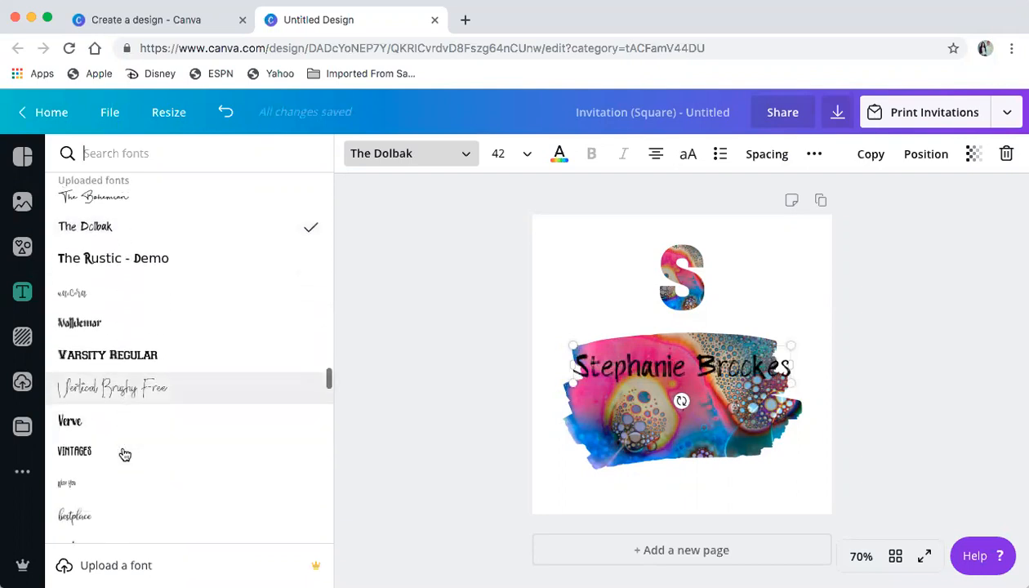
click(115, 397)
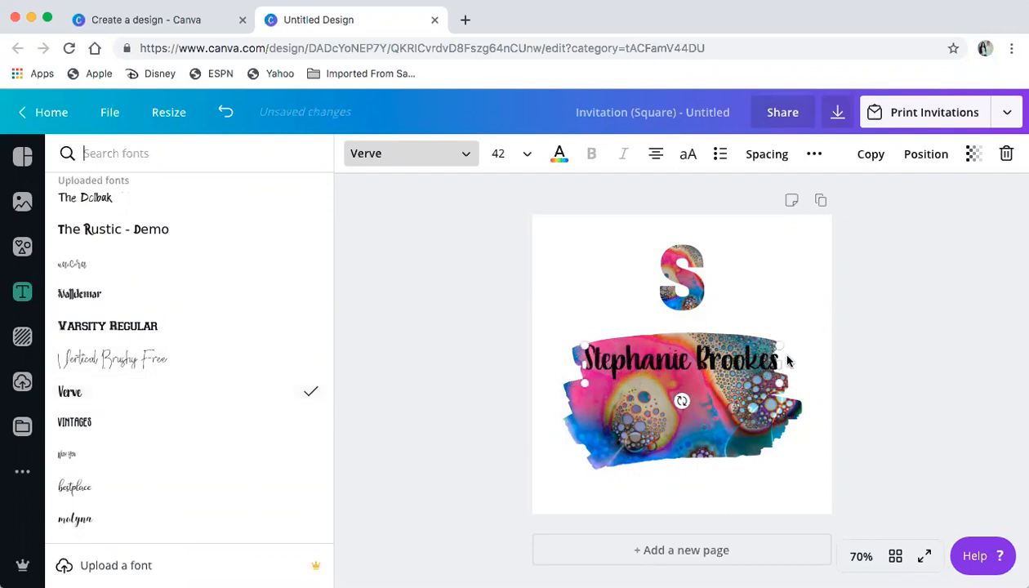
drag(782, 359, 813, 287)
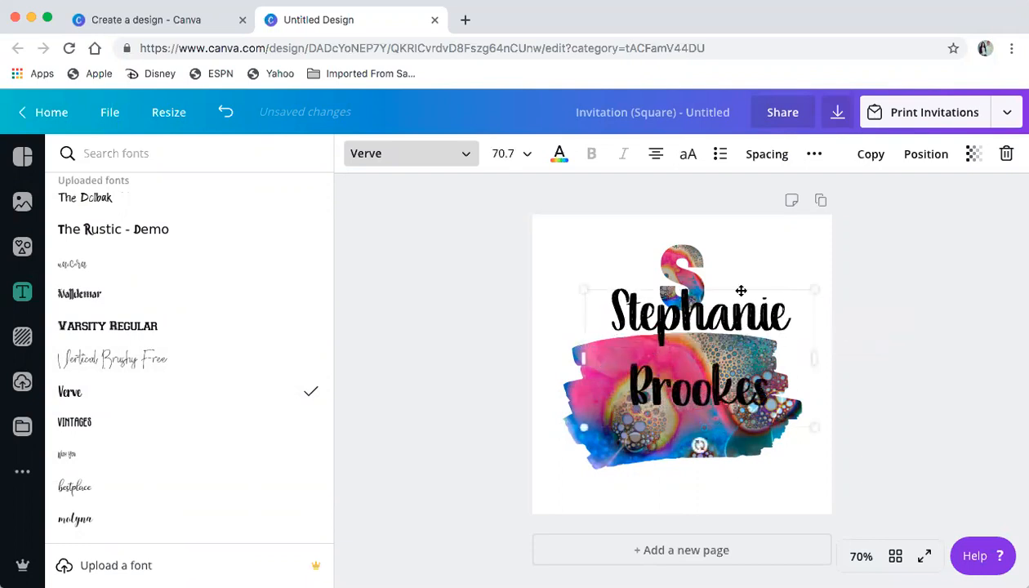
drag(741, 290, 724, 326)
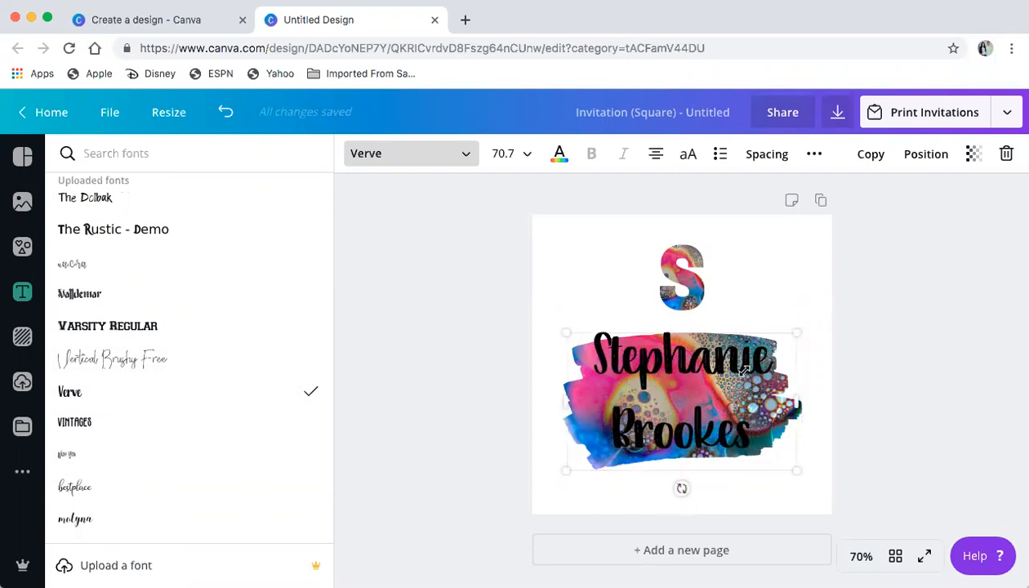
Set the name's line height to 0.9 and nudge it down to centre on the swash
click(926, 154)
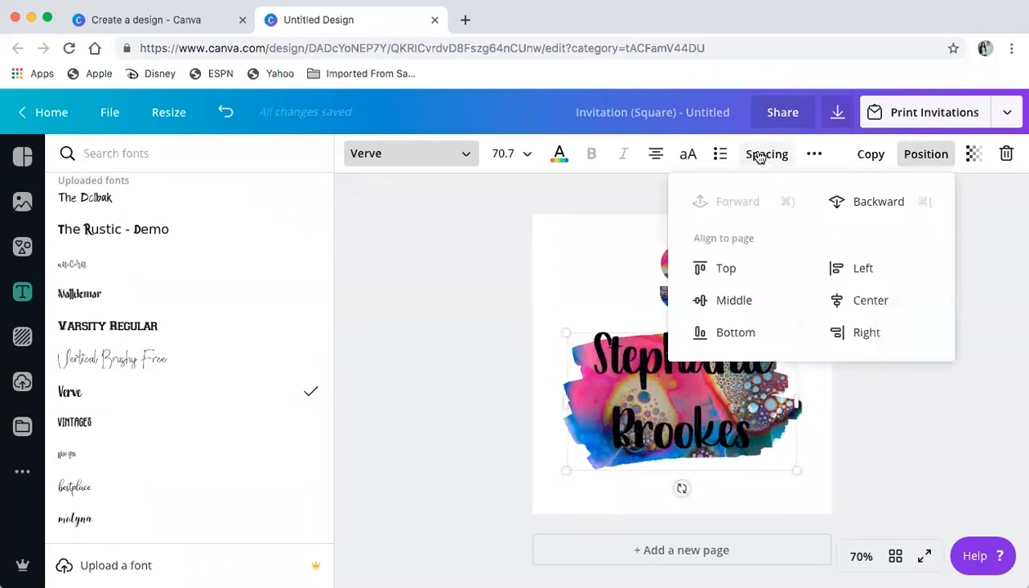
click(758, 155)
drag(880, 237, 853, 236)
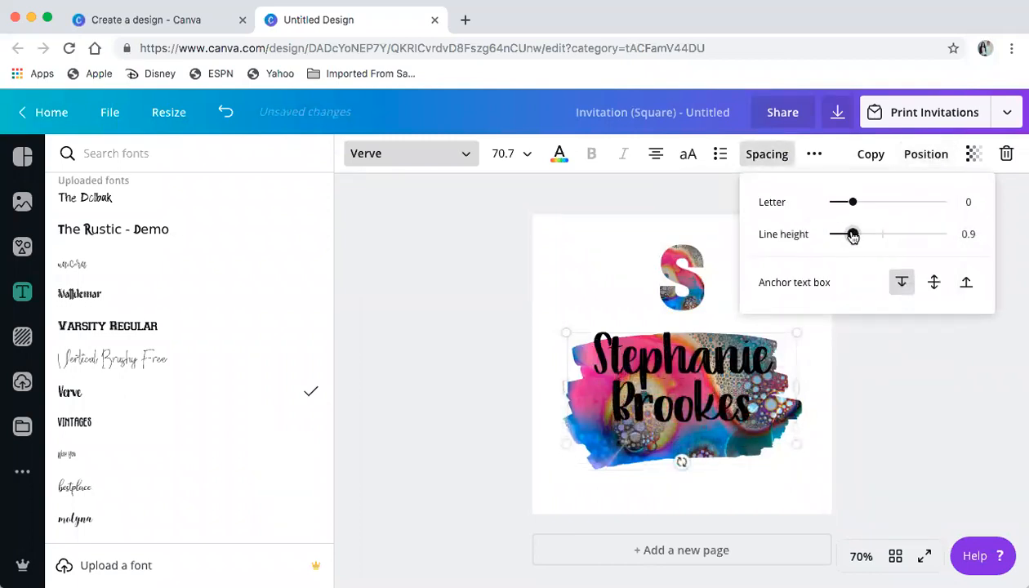
click(602, 282)
click(683, 361)
drag(683, 361, 683, 374)
click(707, 334)
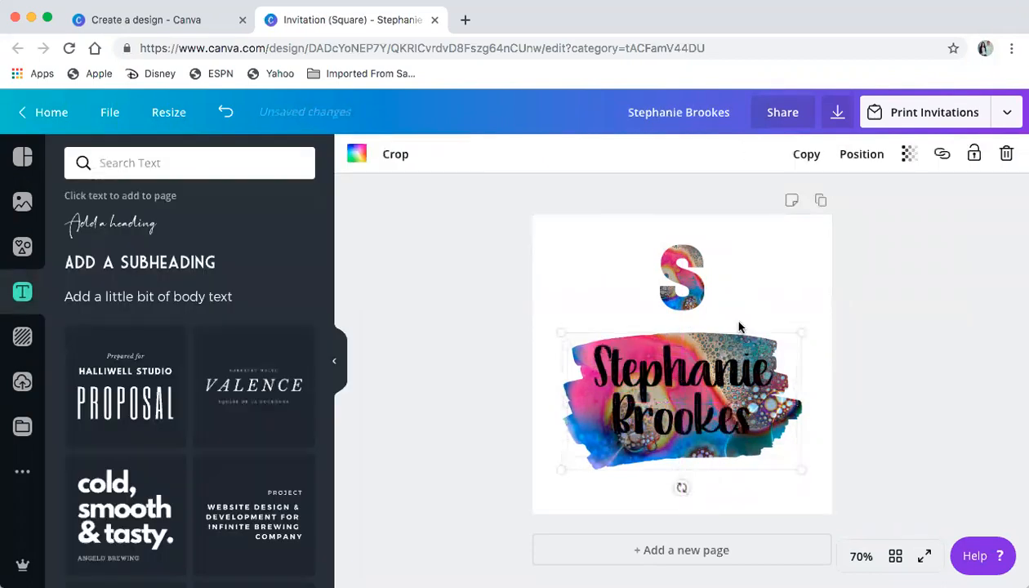
Test lower transparency values on the brush swash, then settle on 91
click(909, 153)
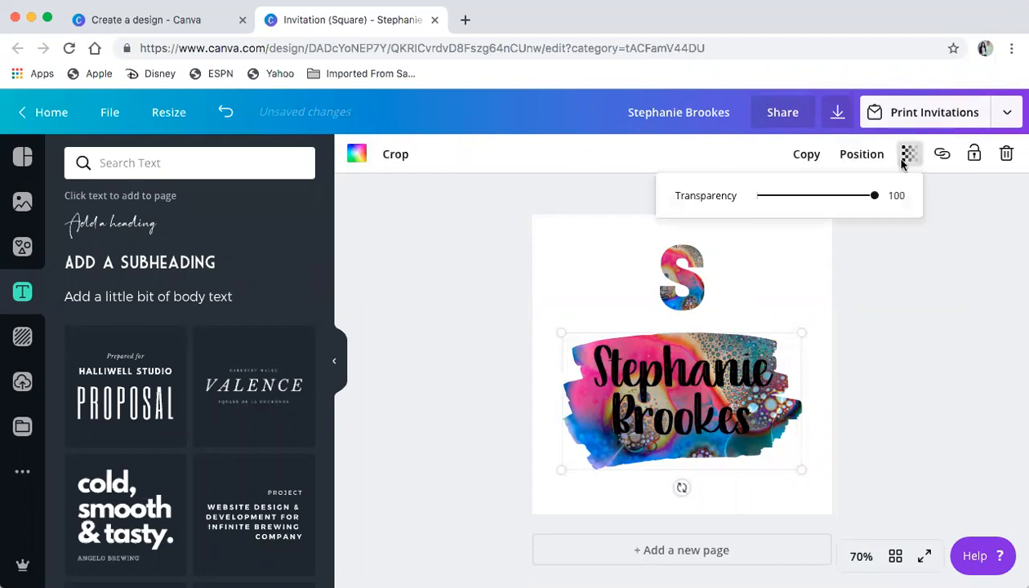
drag(873, 196, 813, 205)
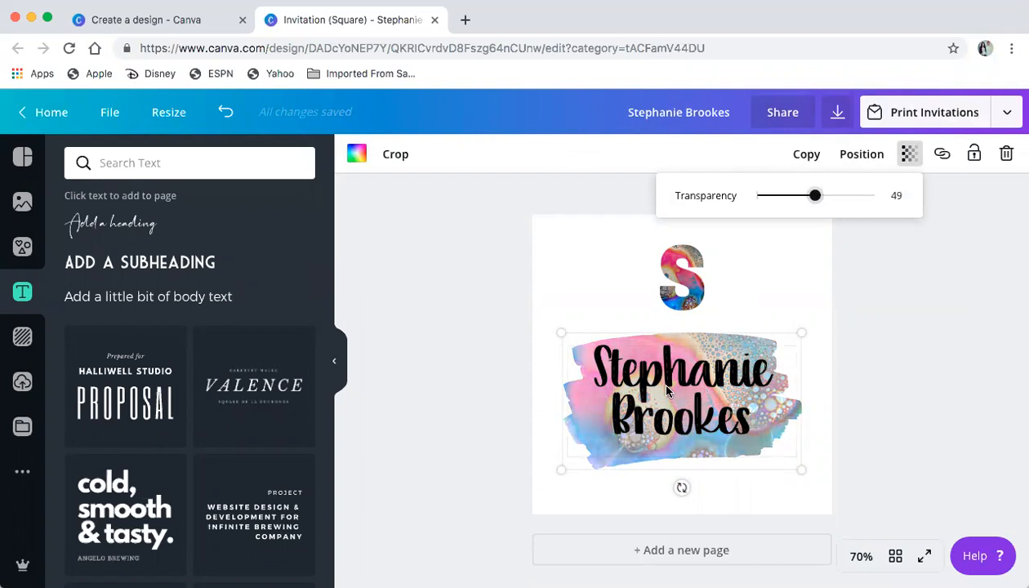
click(835, 197)
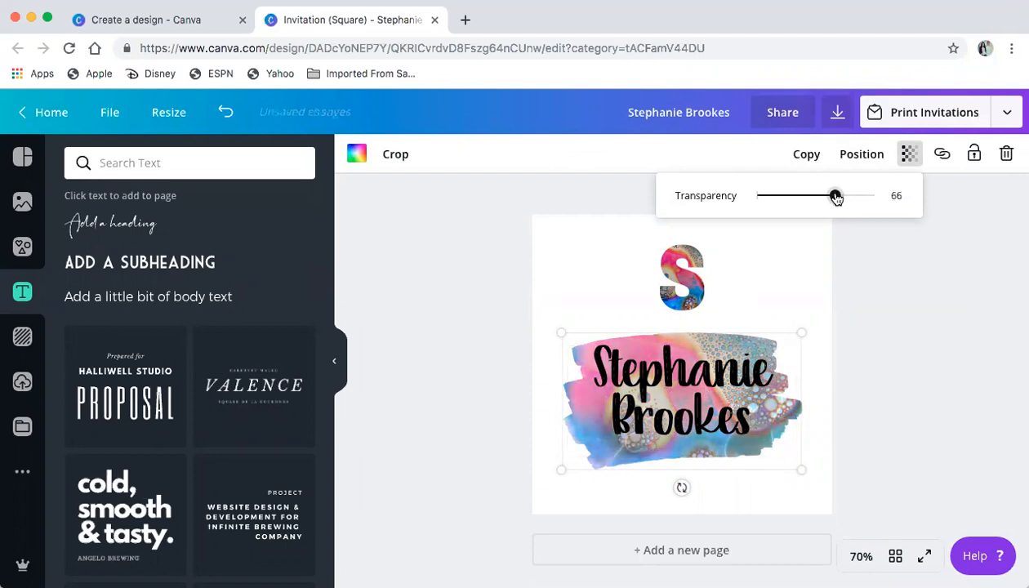
mouse_move(835, 197)
mouse_down()
mouse_move(879, 189)
mouse_move(731, 192)
mouse_move(875, 197)
mouse_move(848, 203)
mouse_move(866, 203)
mouse_up()
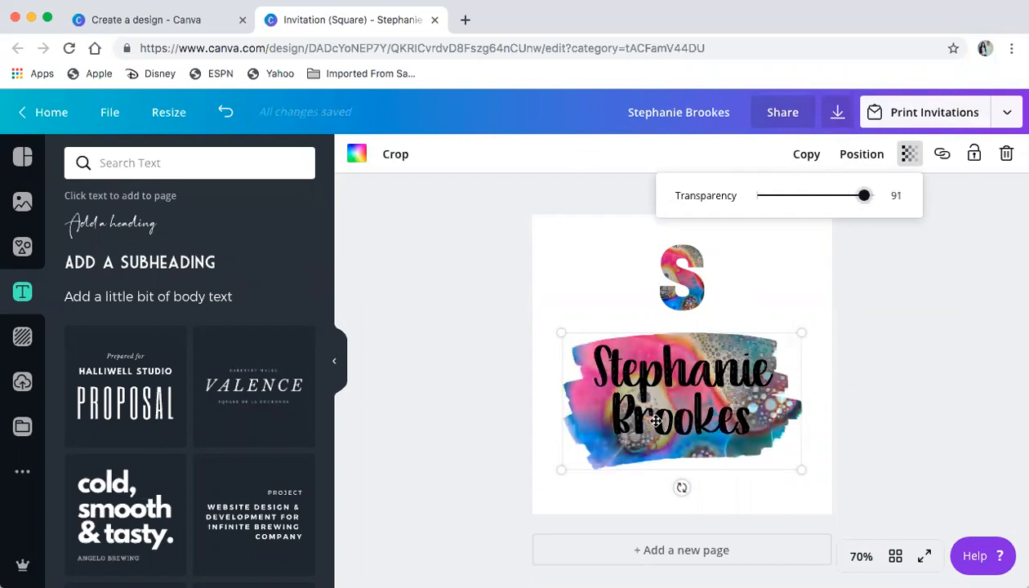
click(580, 298)
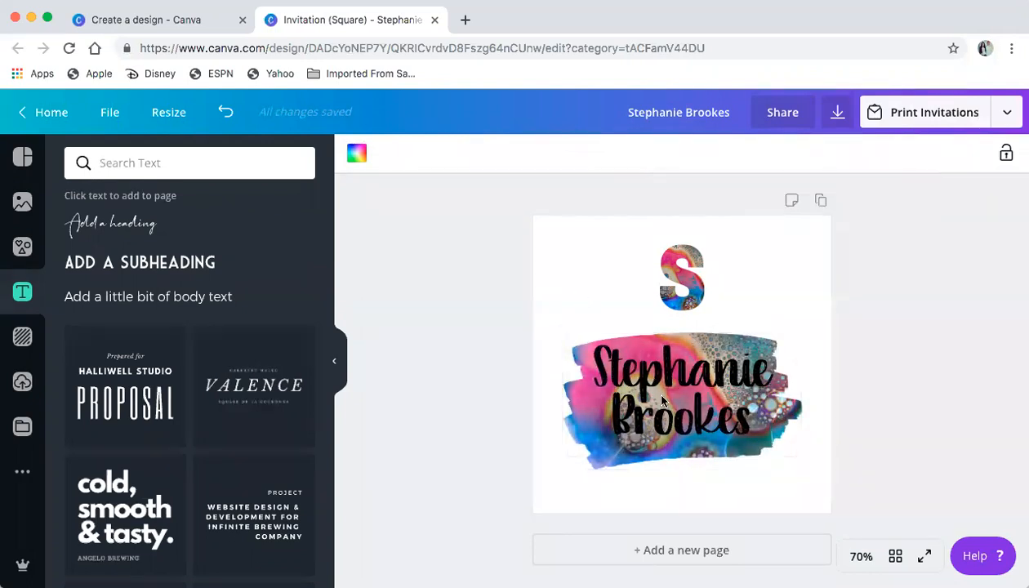
Duplicate the name, colour the copy purple, and offset it up and left as a shadow
click(662, 396)
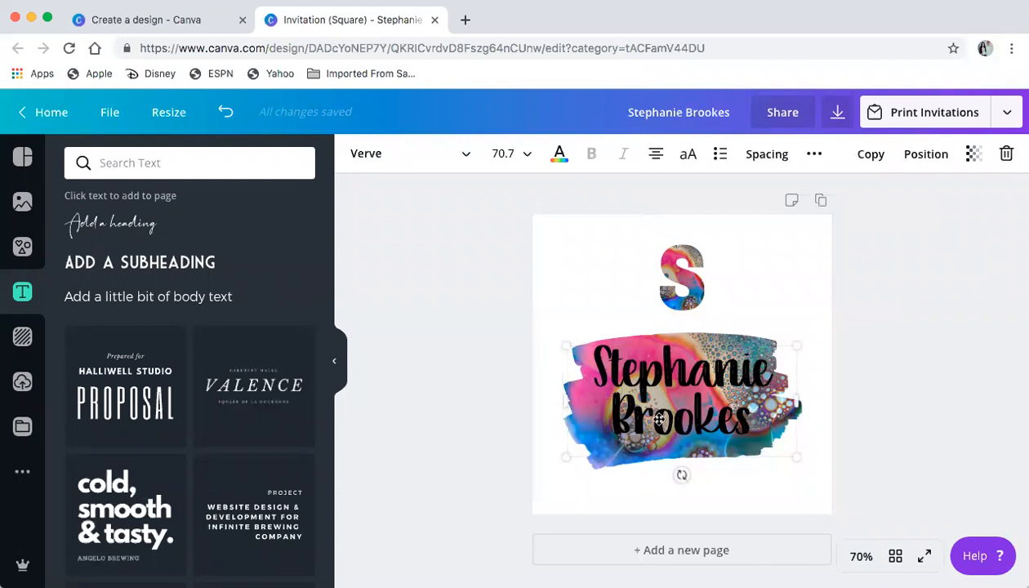
drag(683, 395, 682, 397)
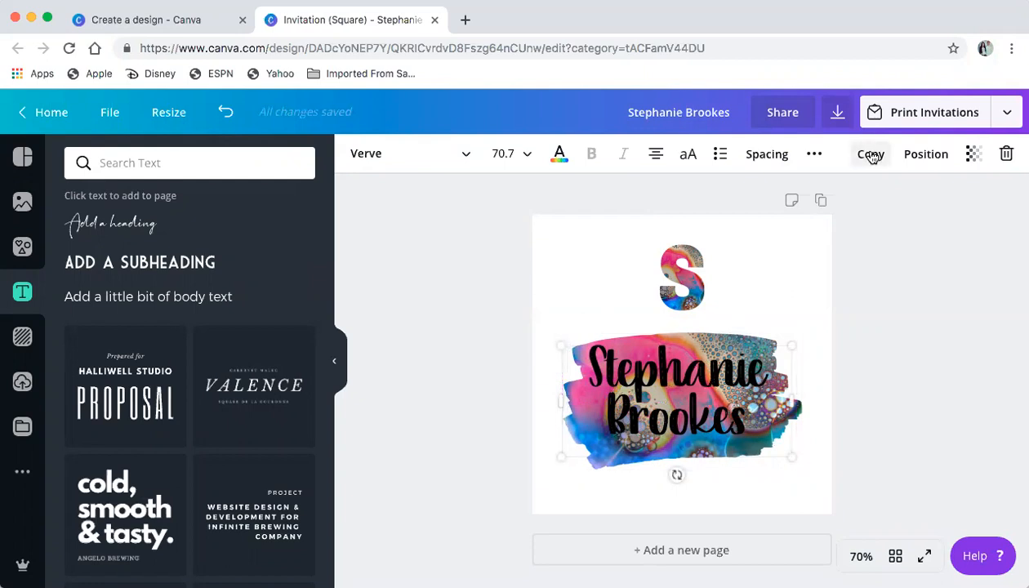
click(871, 155)
click(560, 155)
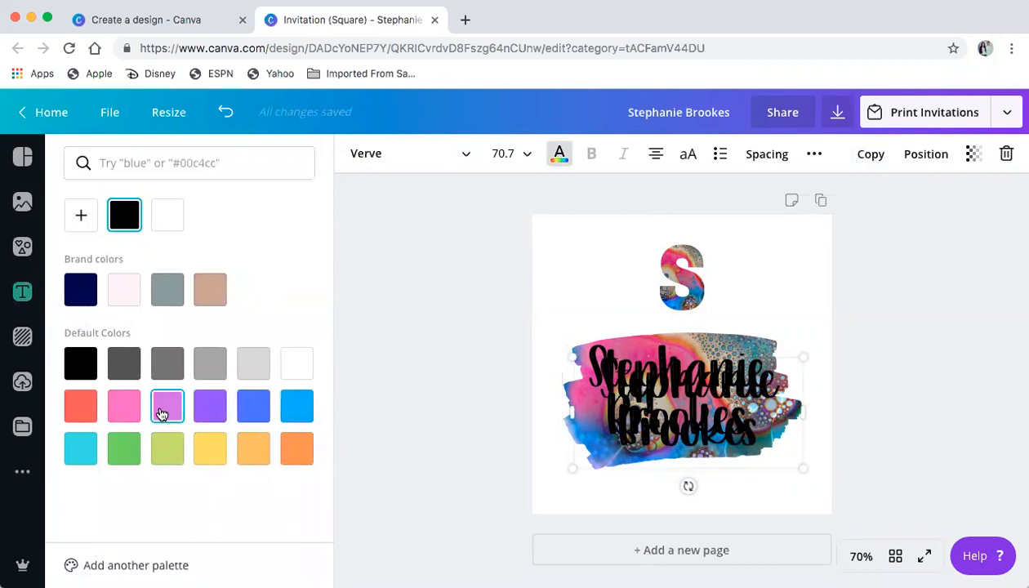
click(161, 414)
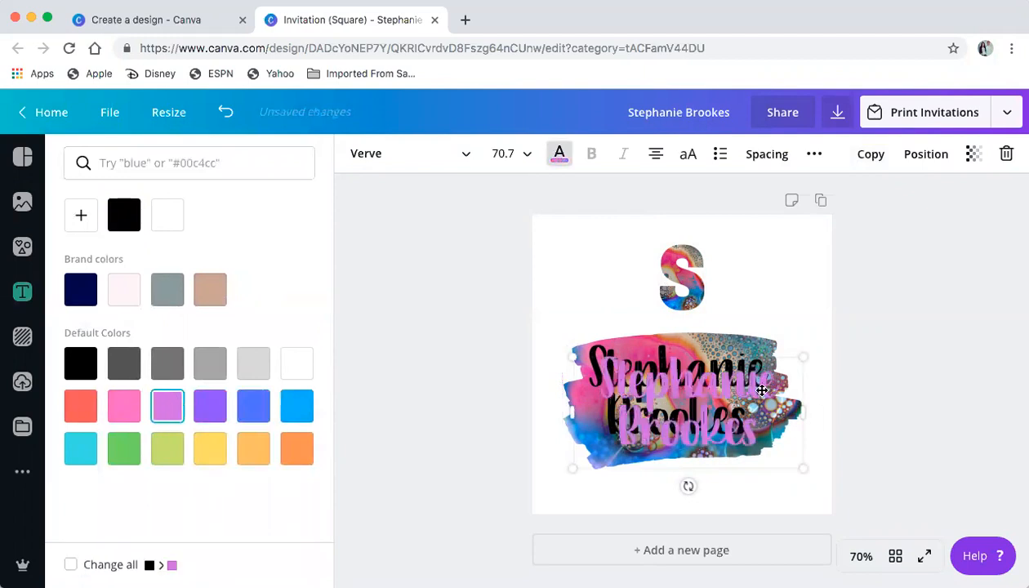
key(Left)
key(Left)
key(Left)
key(Left)
key(Left)
key(Left)
key(Left)
key(Left)
key(Left)
key(Left)
key(Left)
key(Left)
key(Left)
key(Up)
key(Up)
key(Up)
key(Up)
key(Up)
key(Up)
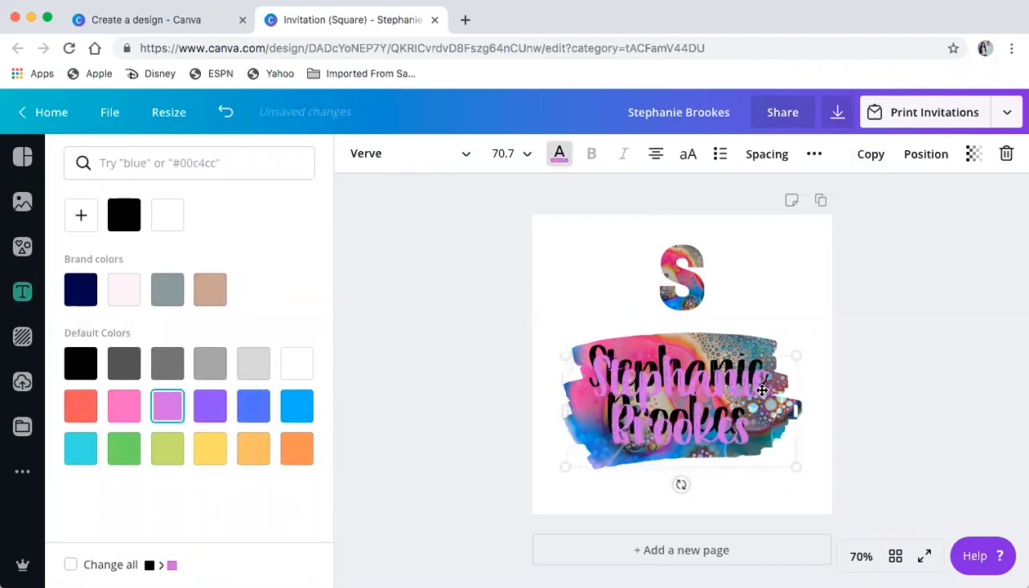
key(Up)
key(Up)
key(Up)
key(Up)
key(Up)
key(Up)
key(Up)
key(Up)
key(Up)
key(Up)
key(Up)
key(Up)
key(Up)
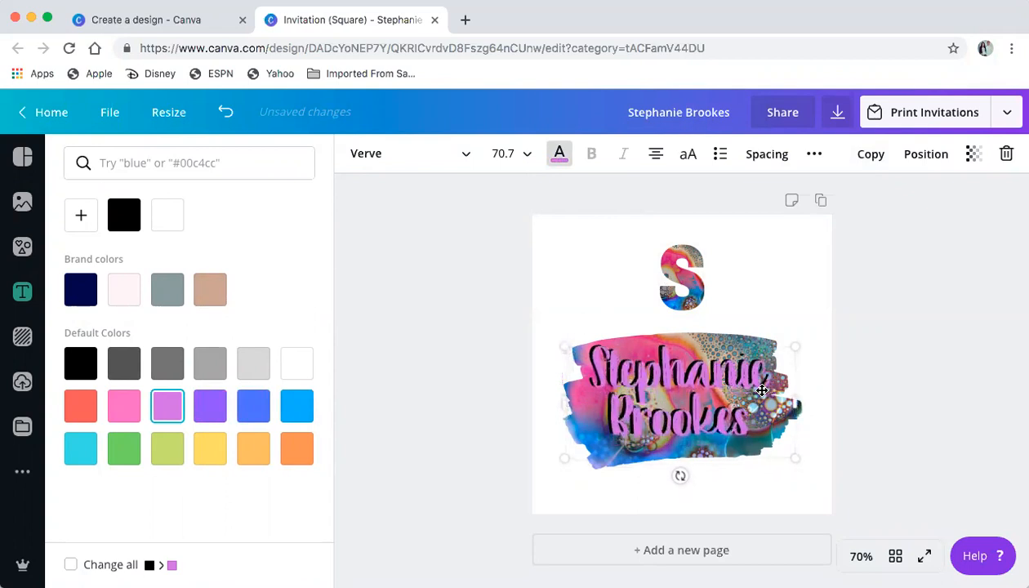
key(Left)
key(Left)
key(Left)
key(Left)
key(Left)
key(Up)
key(Up)
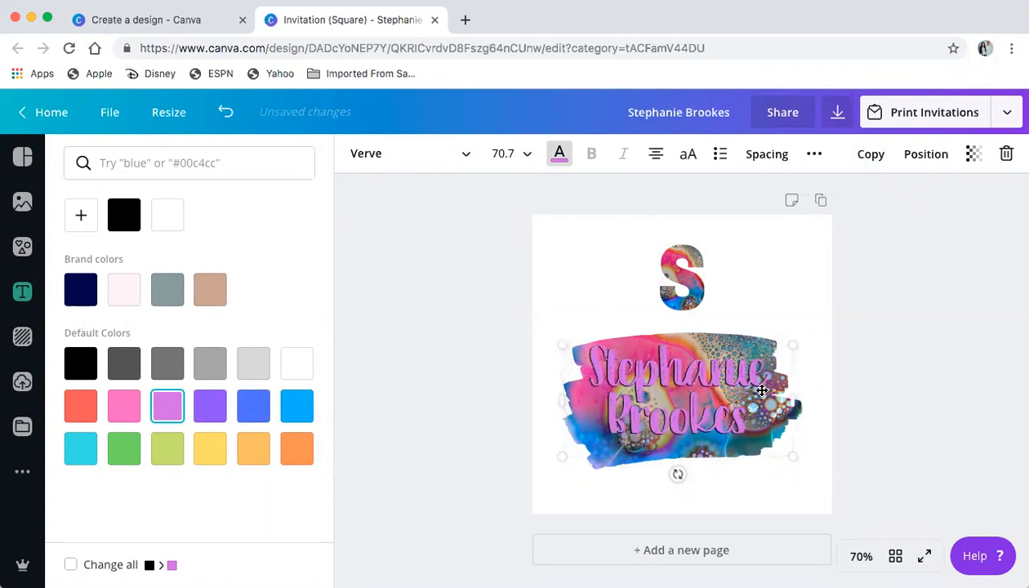
Make the name text white and reposition it over the brush frame
click(296, 365)
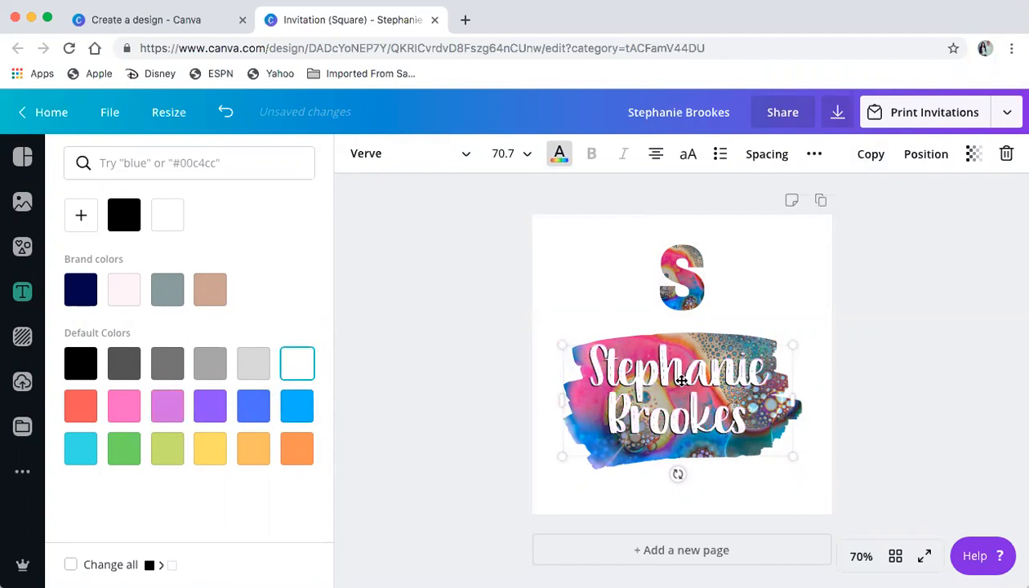
mouse_move(681, 380)
mouse_down()
mouse_move(681, 430)
mouse_move(681, 376)
mouse_up()
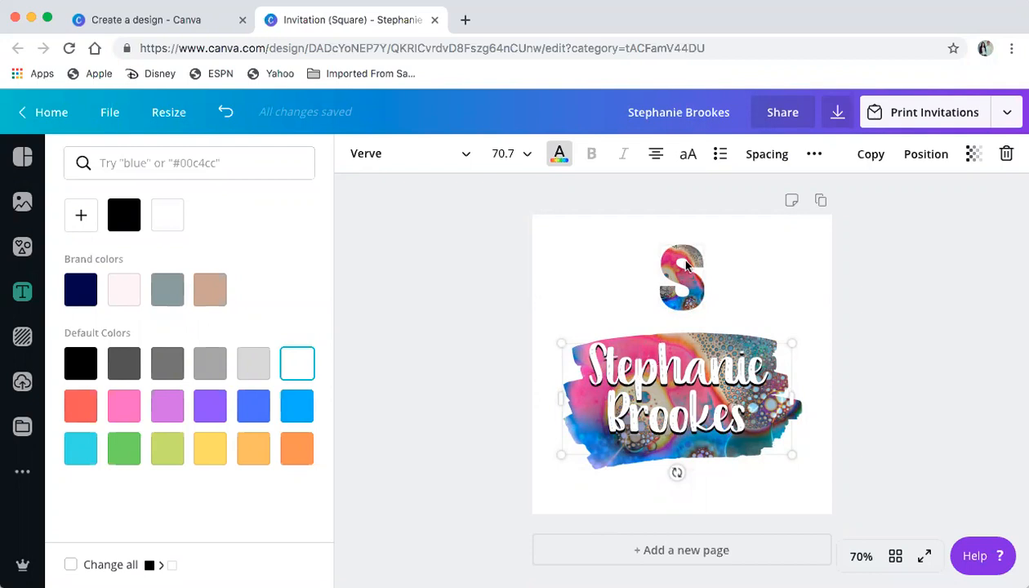
click(684, 365)
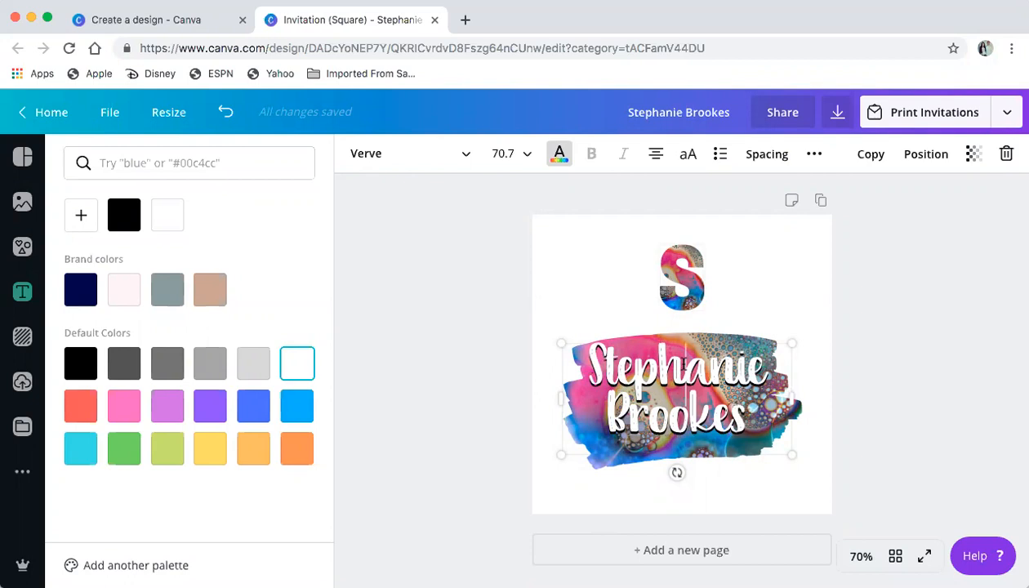
Undo the stray letter deletion, try Alegreya Sans SC Bold, then set the name in Alyssum
key(BackSpace)
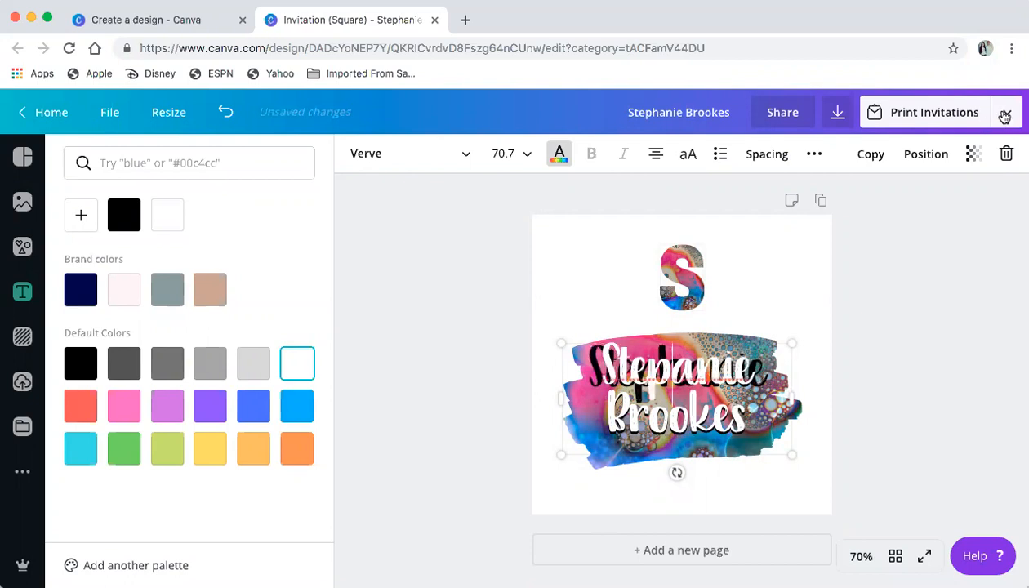
key(super+z)
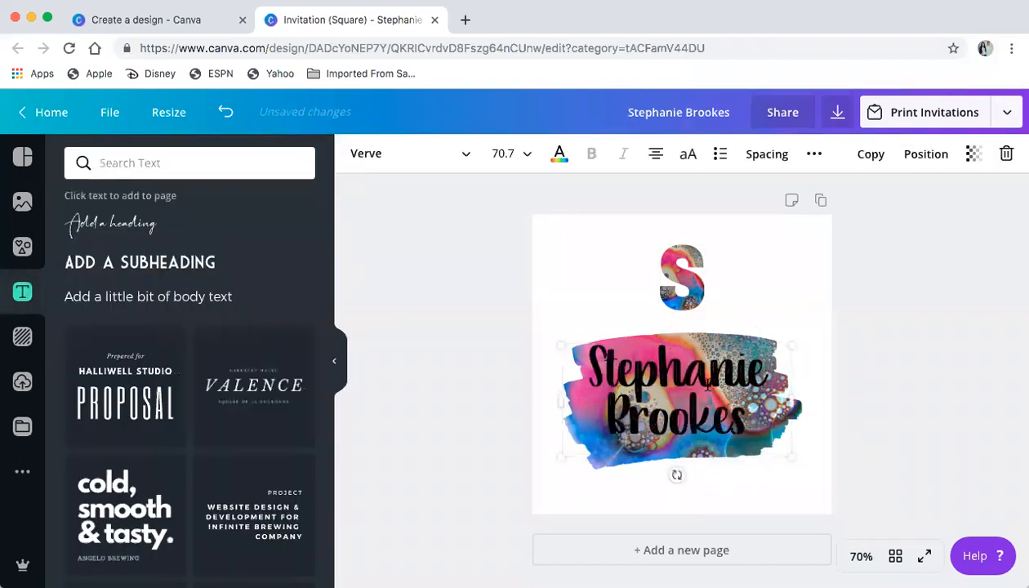
click(413, 160)
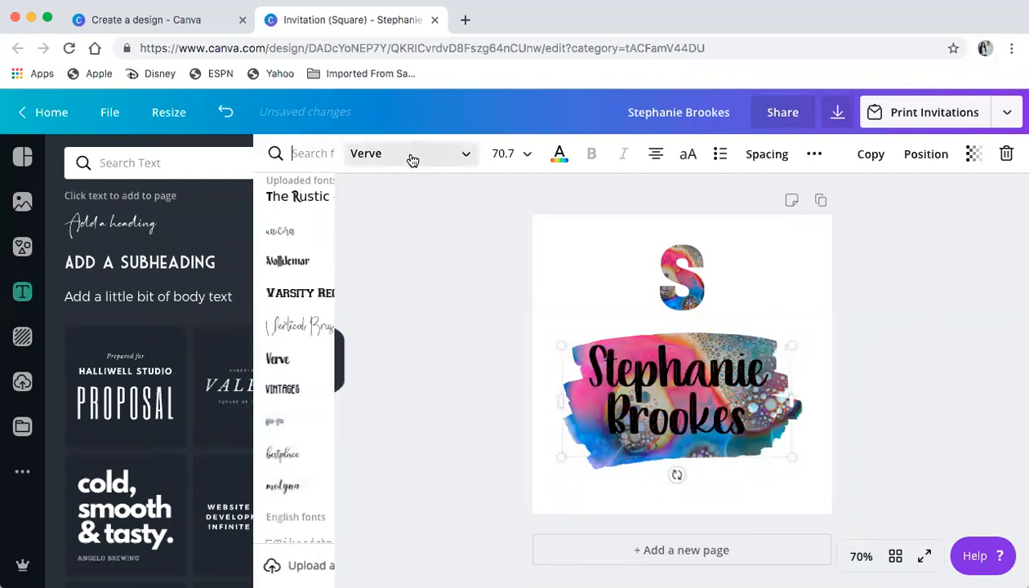
scroll(197, 427, down, 10)
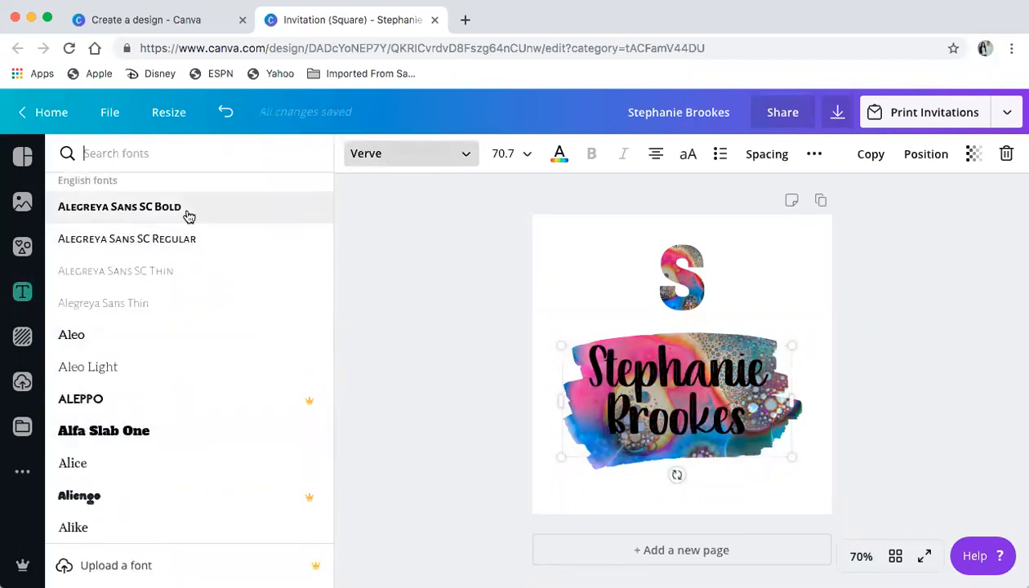
click(189, 216)
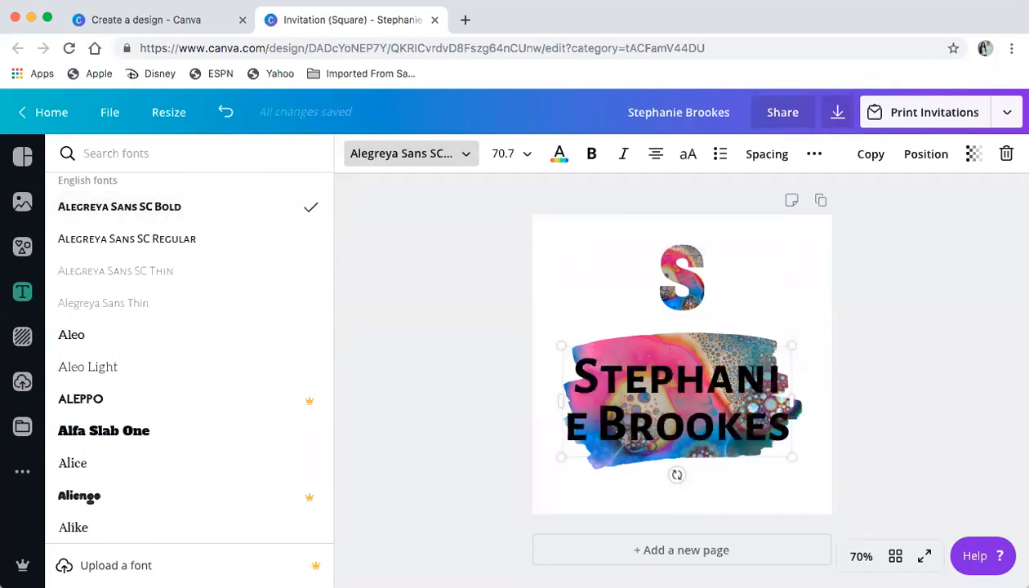
scroll(198, 345, down, 3)
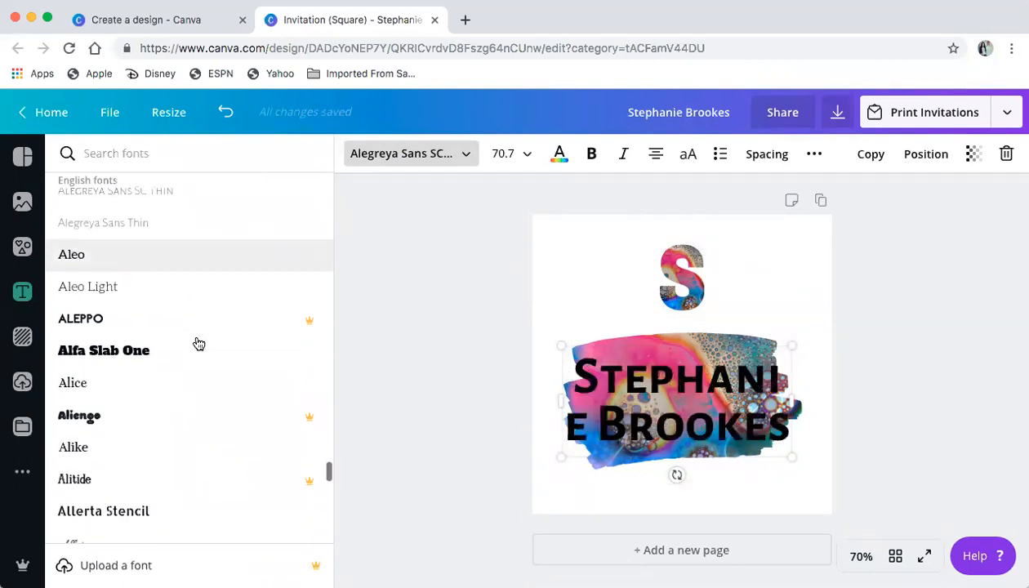
scroll(197, 344, down, 2)
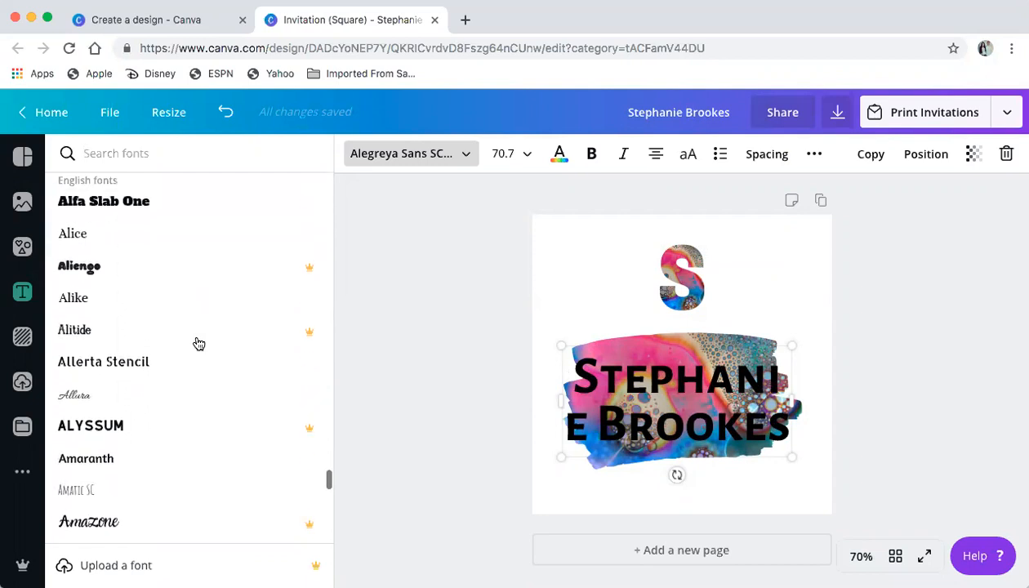
click(160, 419)
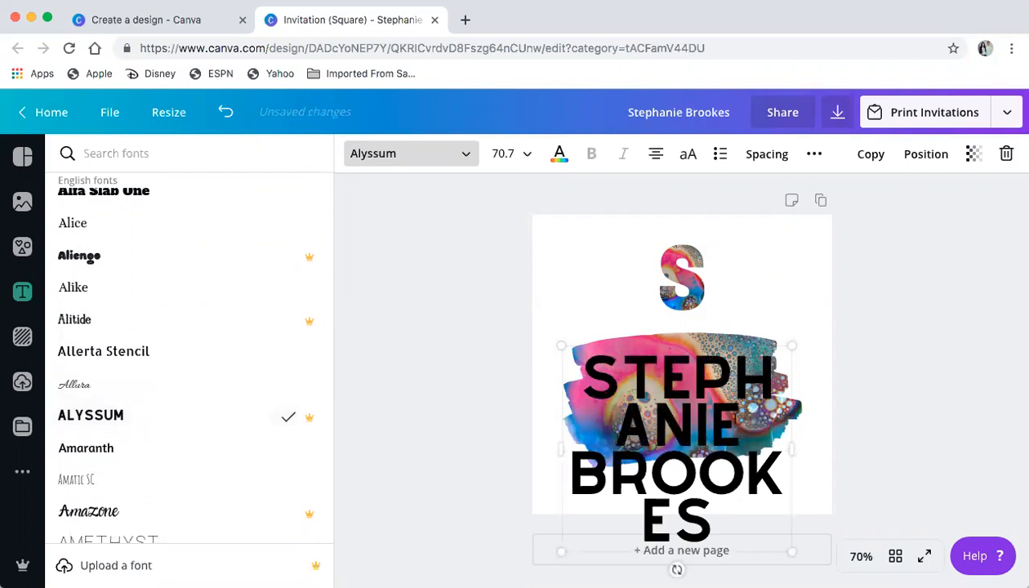
Shrink the name to 59.1, widen it onto two lines, and move it over the swash
drag(789, 349, 754, 382)
drag(756, 469, 844, 460)
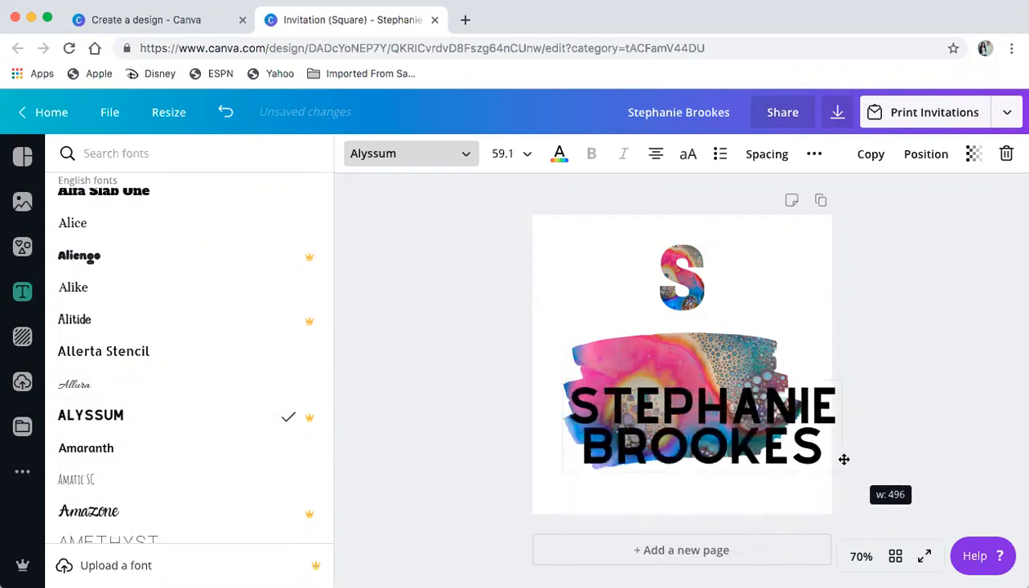
mouse_move(800, 375)
mouse_down()
mouse_move(786, 373)
mouse_move(769, 340)
mouse_move(781, 341)
mouse_up()
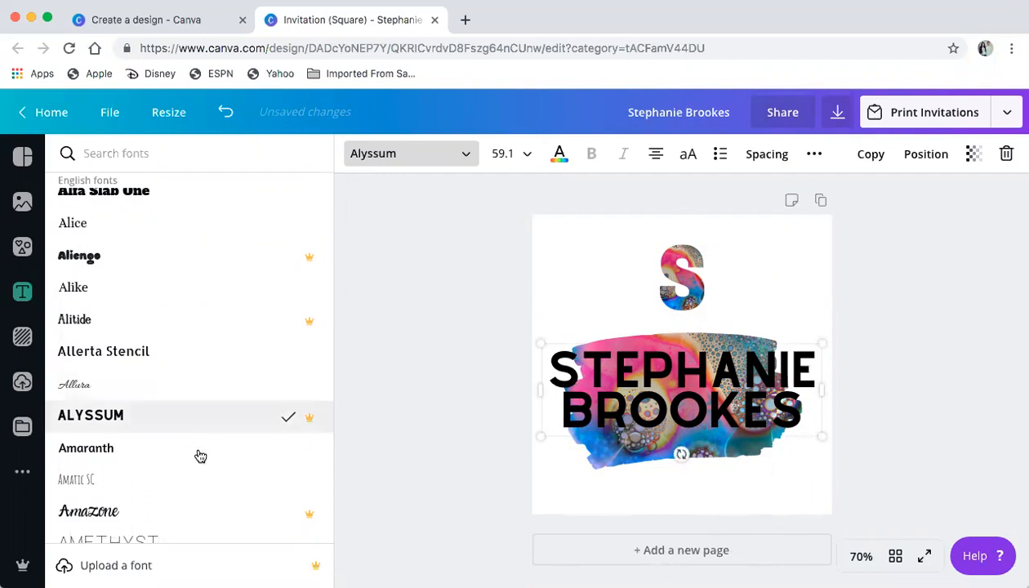
scroll(197, 458, down, 4)
scroll(200, 457, down, 7)
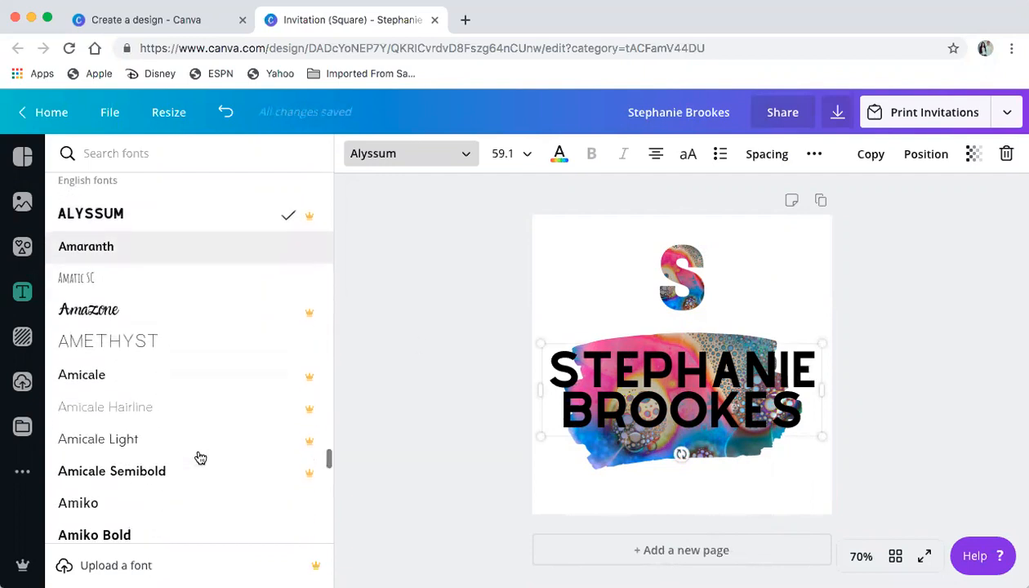
Change the name's font to Anchorage Bold
scroll(198, 457, down, 3)
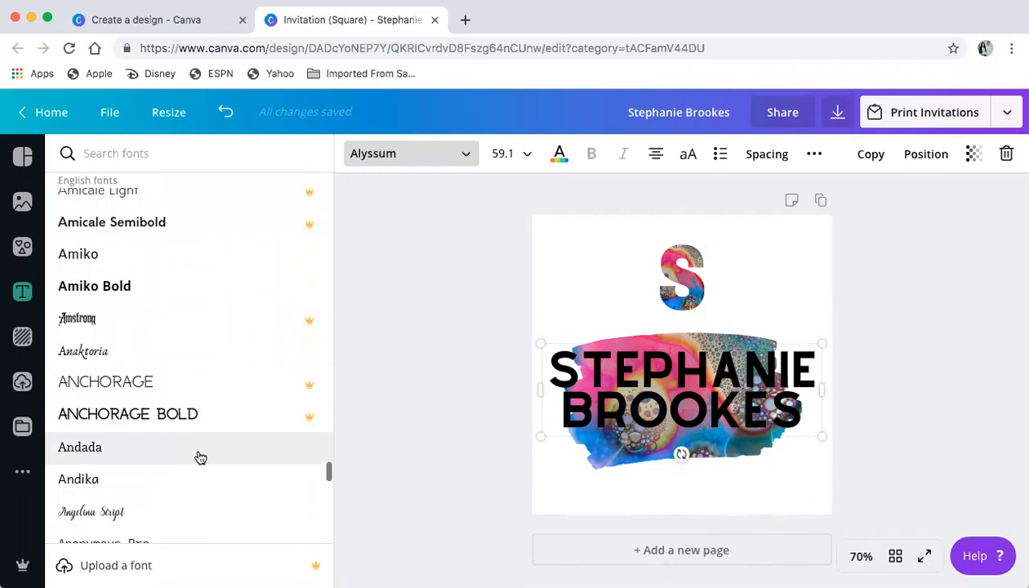
scroll(200, 427, down, 2)
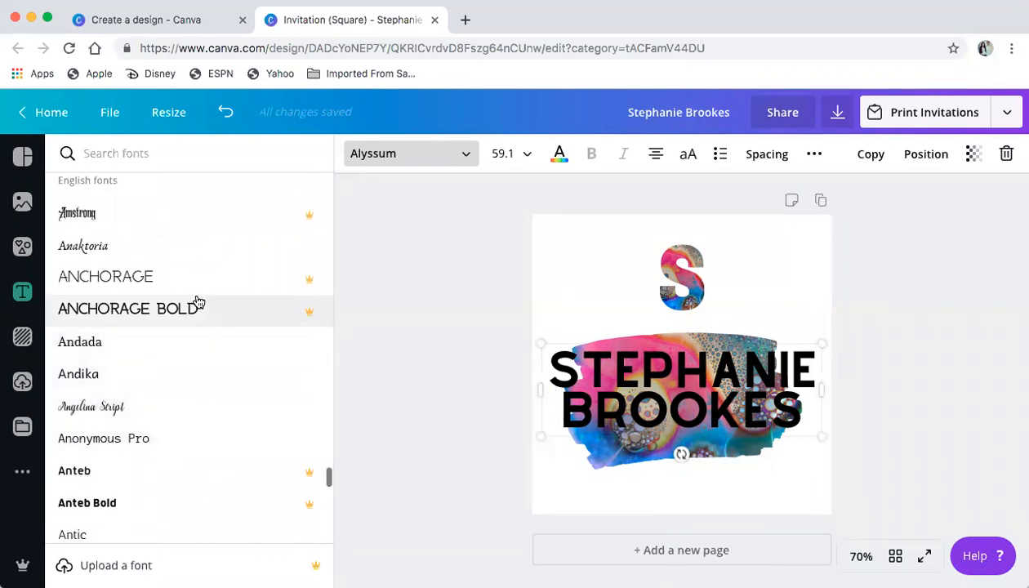
click(196, 316)
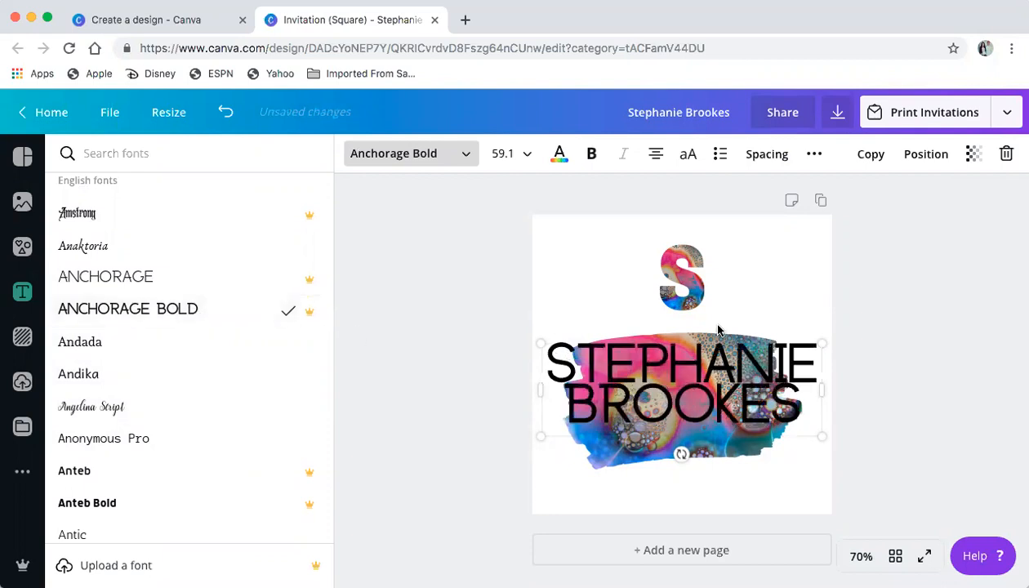
Make a white copy of the name below the original, then delete that copy
click(870, 154)
click(560, 153)
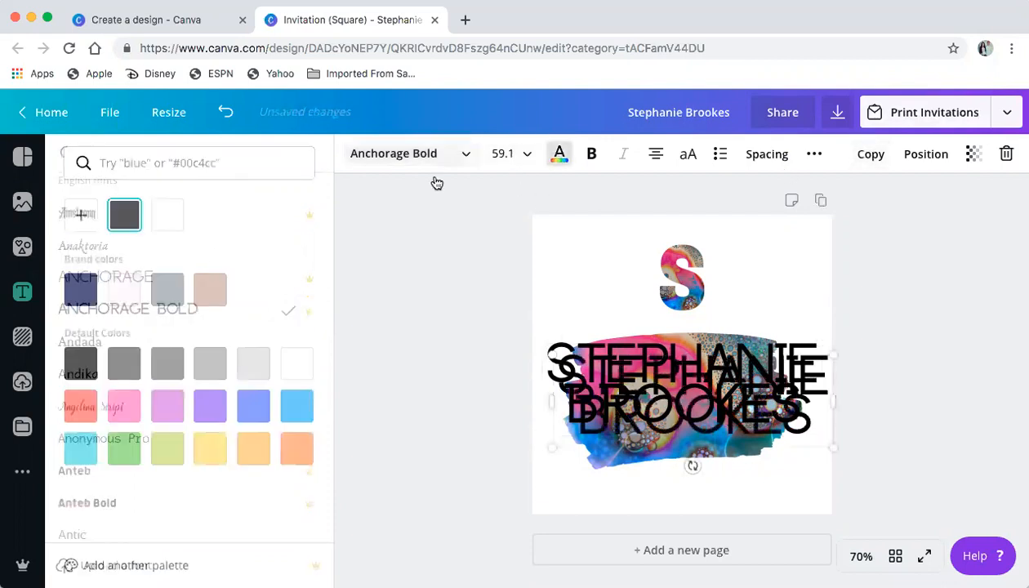
click(165, 219)
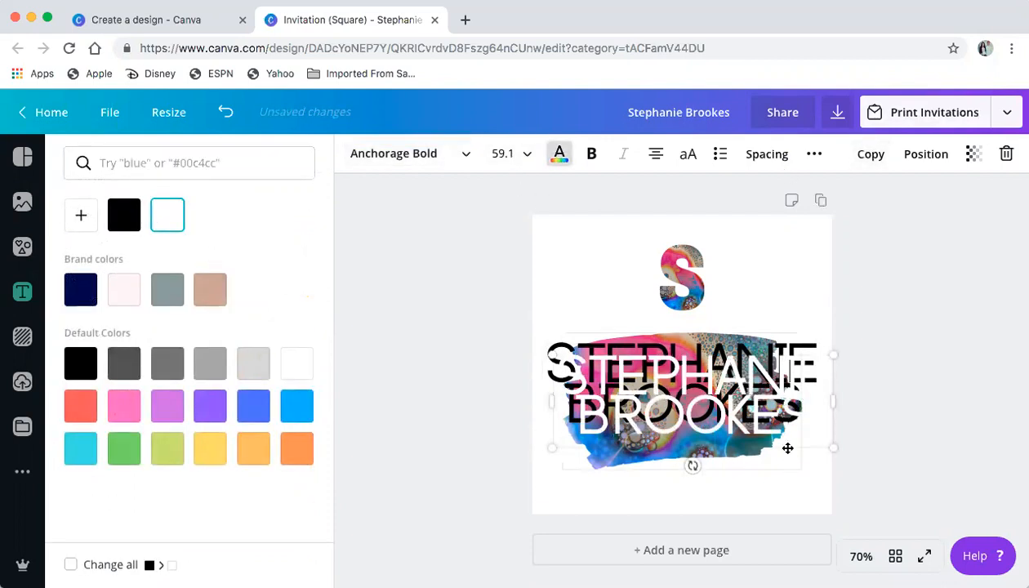
mouse_move(682, 408)
mouse_down()
mouse_move(671, 392)
mouse_move(682, 397)
mouse_up()
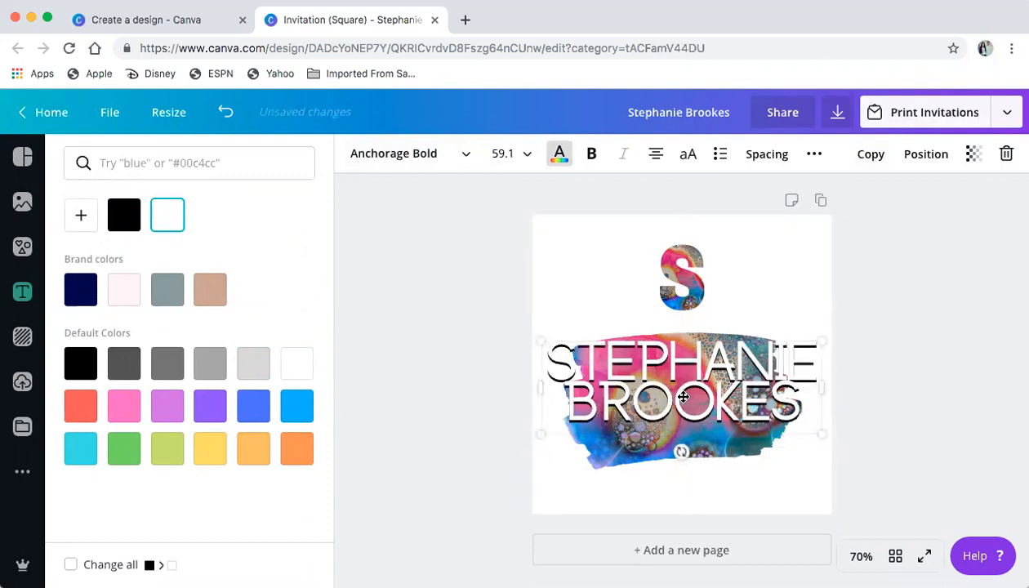
drag(713, 381, 705, 437)
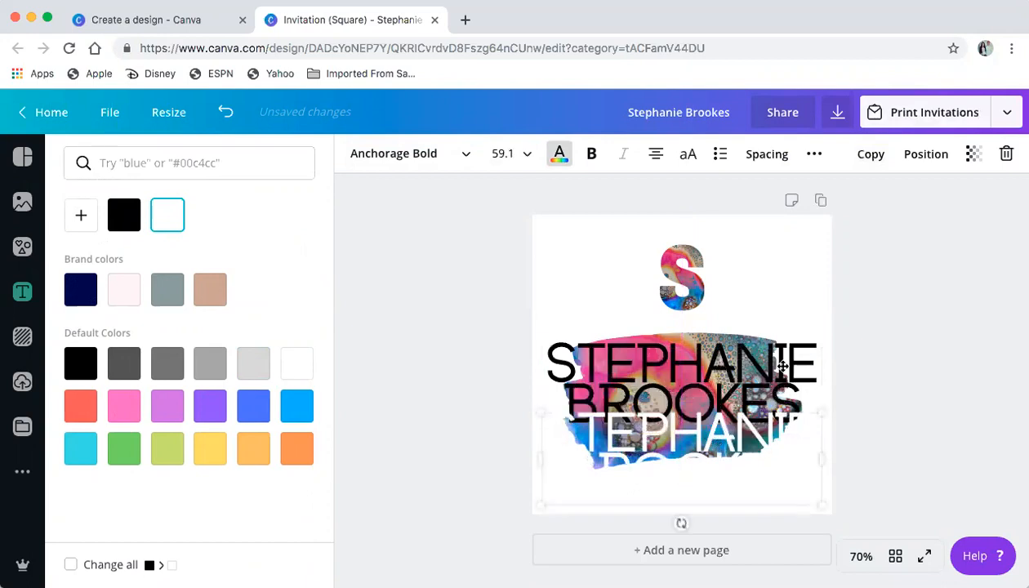
click(1007, 154)
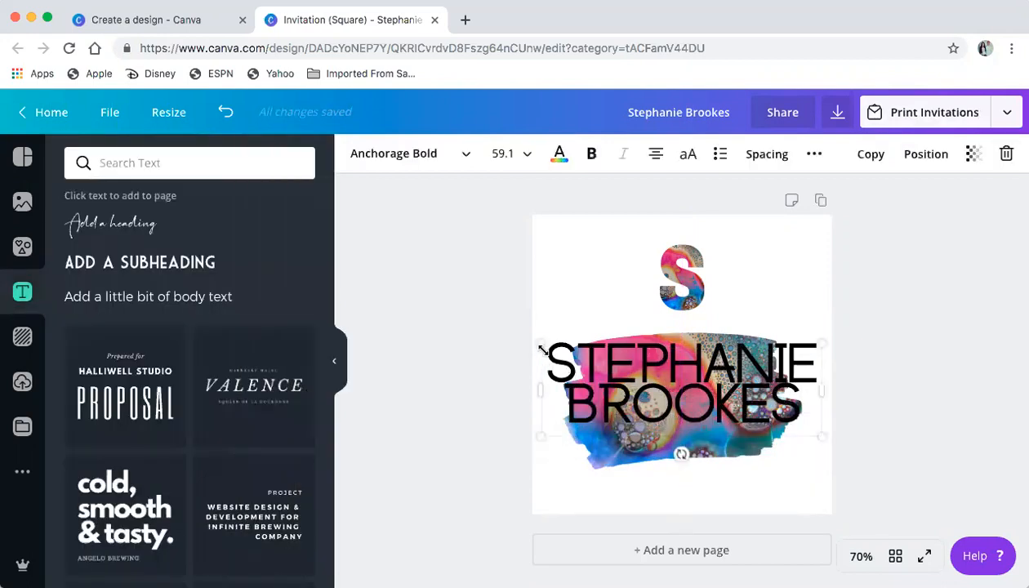
Scale the name down to 44.5, raise the brush frame, and centre the name over it
drag(602, 362, 611, 368)
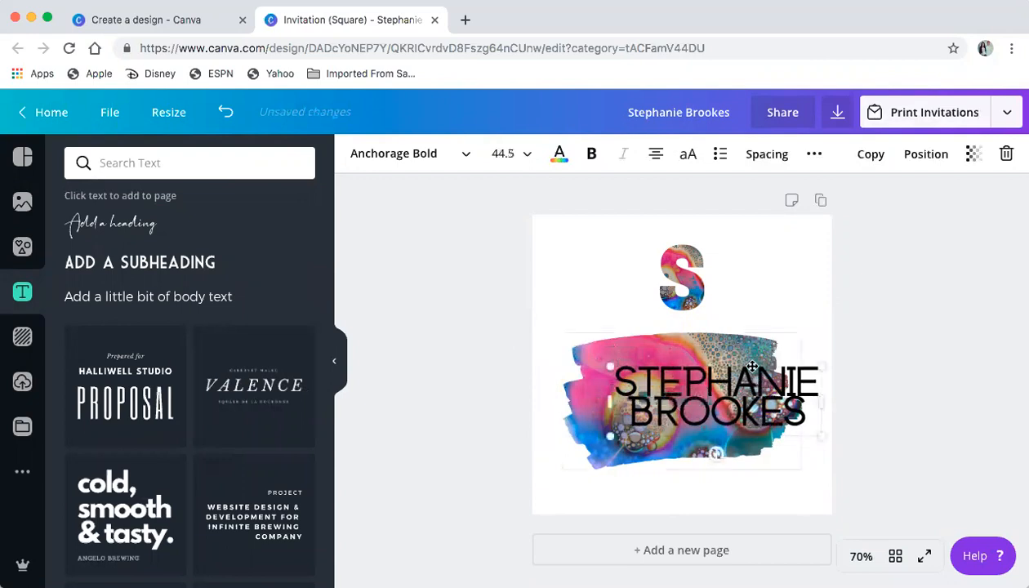
mouse_move(752, 370)
mouse_down()
mouse_move(779, 356)
mouse_move(760, 339)
mouse_move(739, 343)
mouse_up()
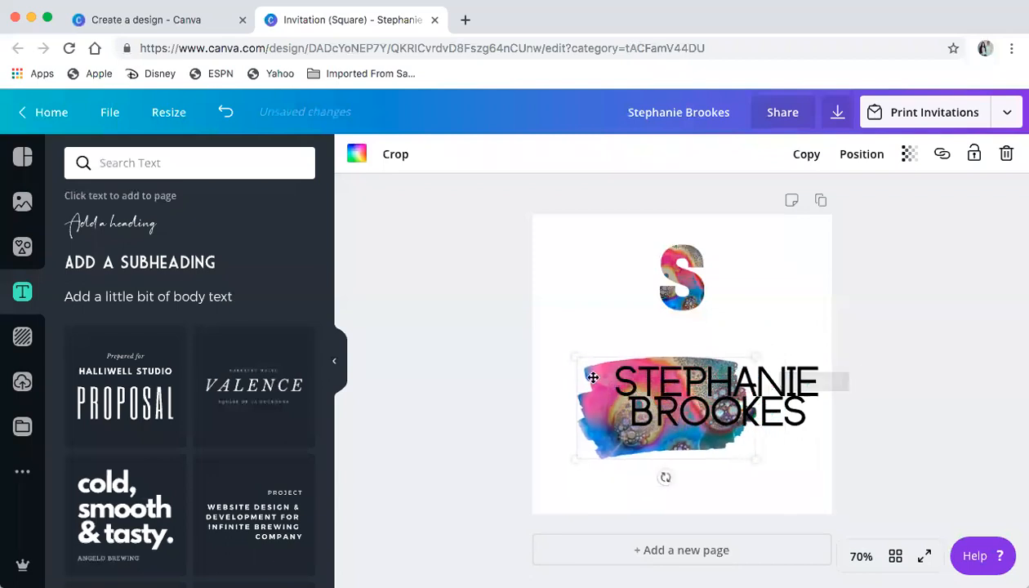
drag(606, 384, 619, 353)
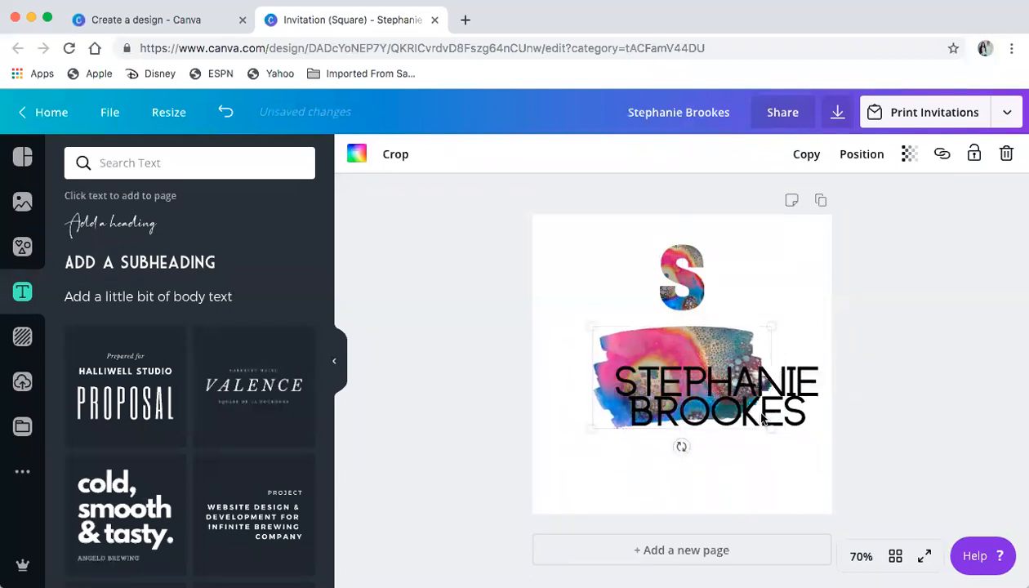
click(739, 395)
drag(739, 395, 715, 377)
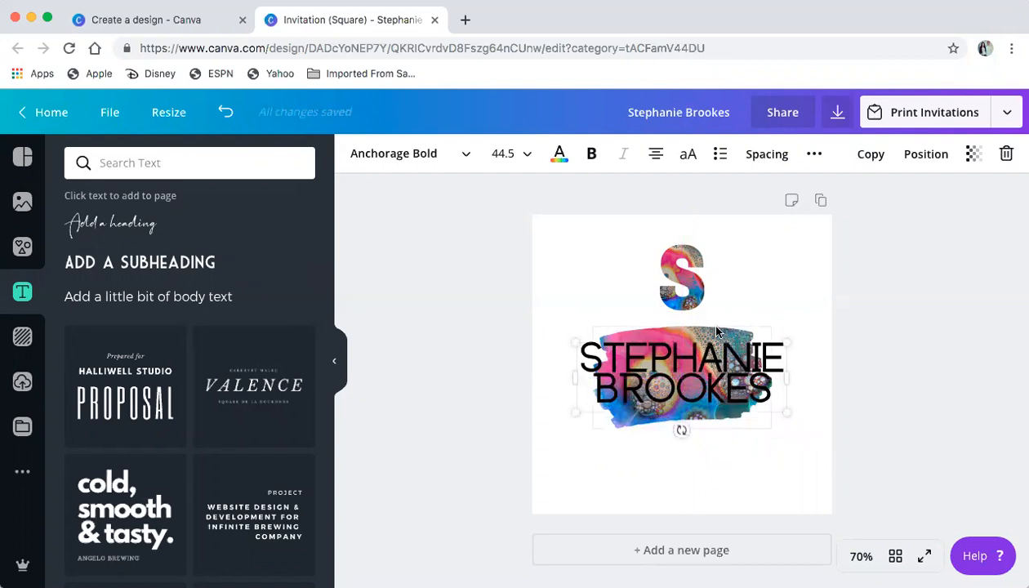